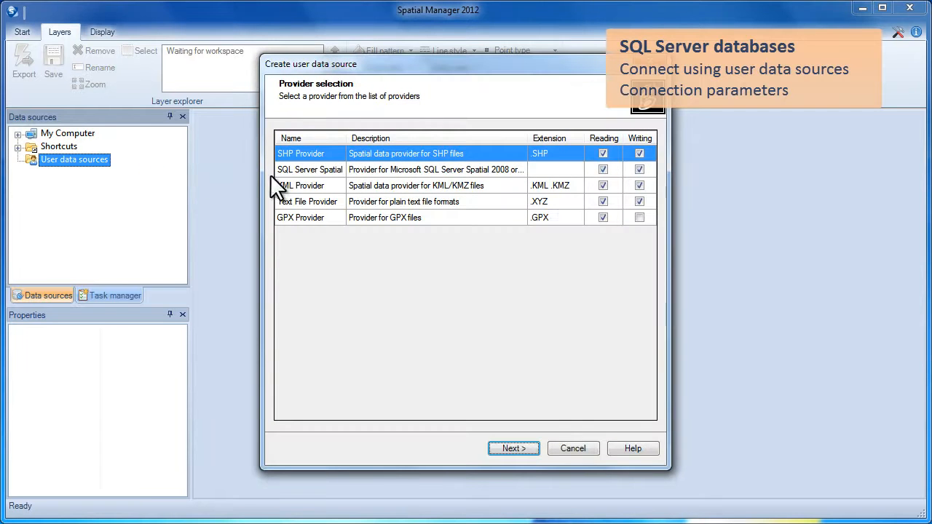
Pick SQL Server Spatial as the provider for the new user data source.
{"action": "left_click", "coordinate": [315, 169]}
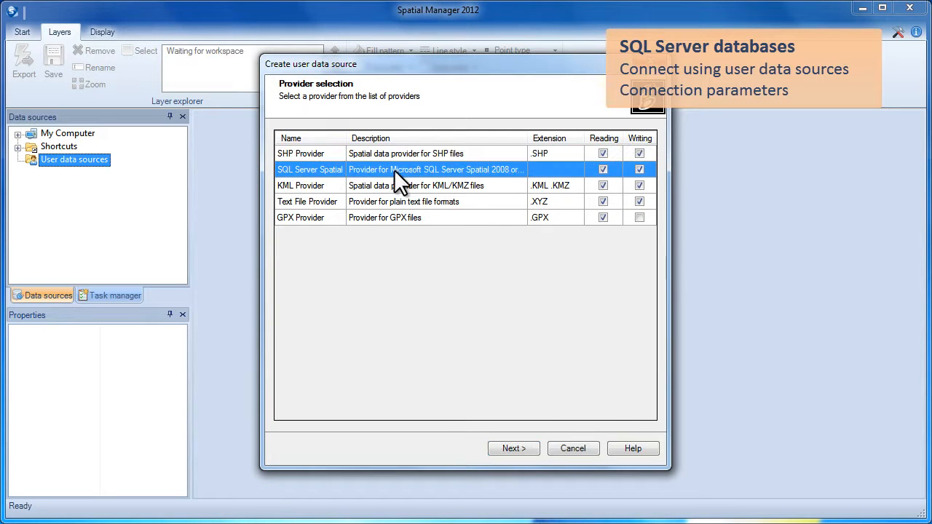
{"action": "left_click", "coordinate": [525, 447]}
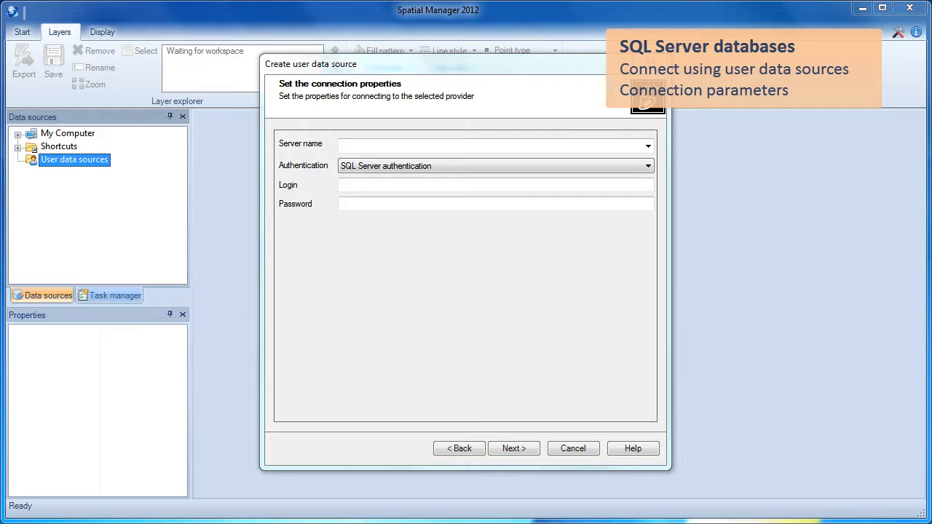
Connect to server dbServer\SQLExpress2008 with SQL Server authentication, entering the database login and password.
{"action": "left_click", "coordinate": [426, 144]}
{"action": "type", "text": "dbServer\\SQLExpress2008"}
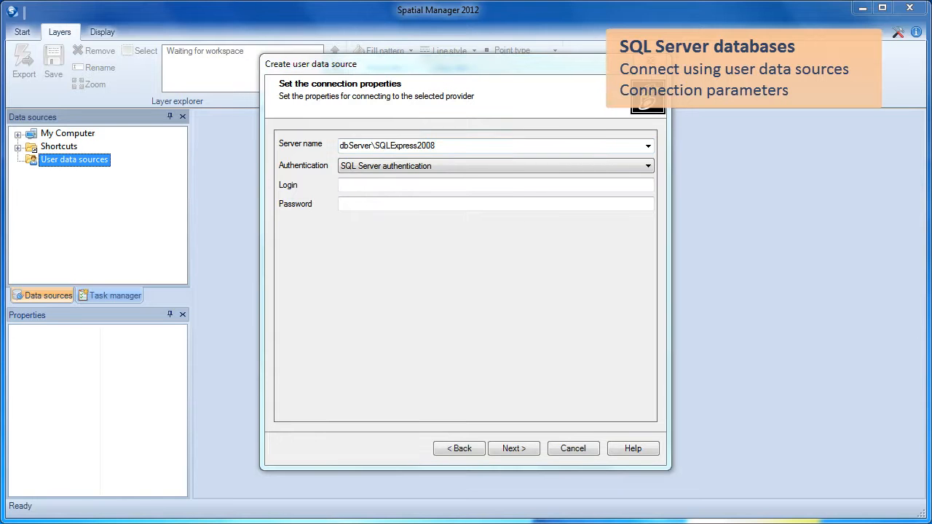
{"action": "left_click", "coordinate": [467, 184]}
{"action": "type", "text": "DatabaseUser"}
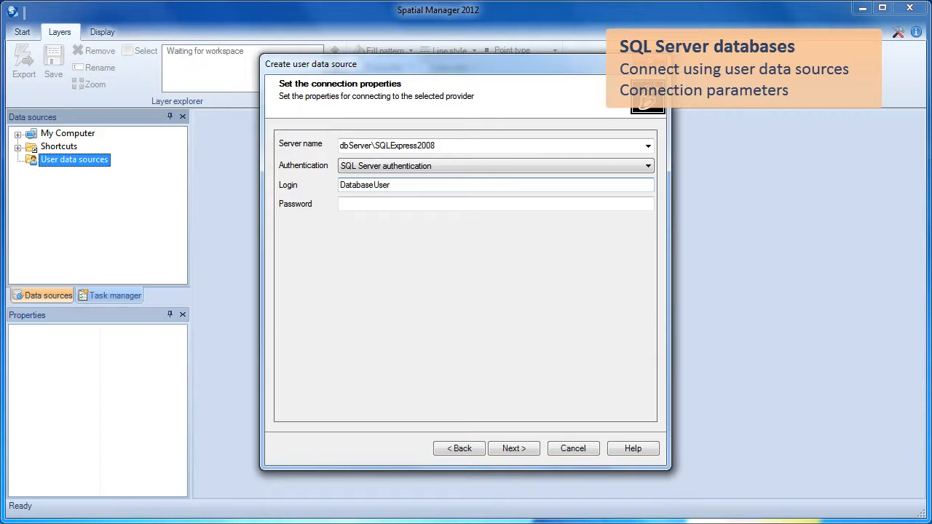
{"action": "left_click", "coordinate": [405, 205]}
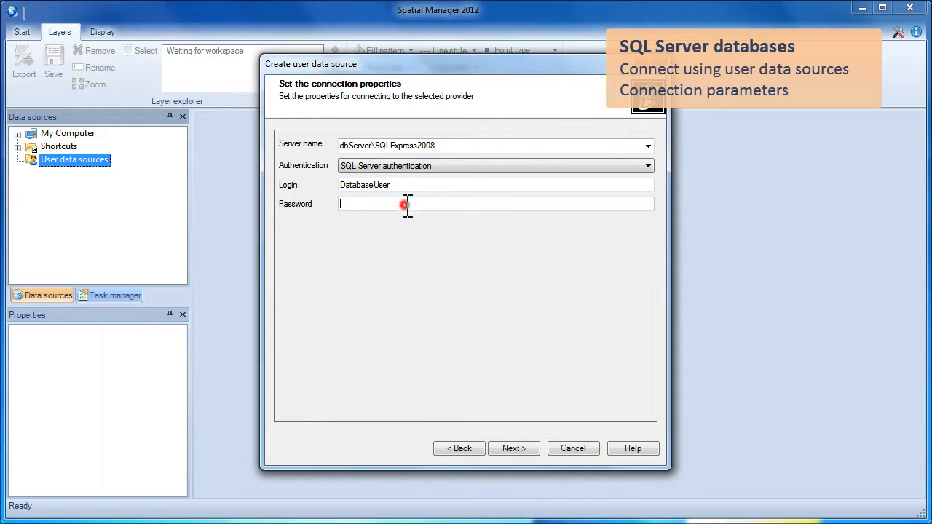
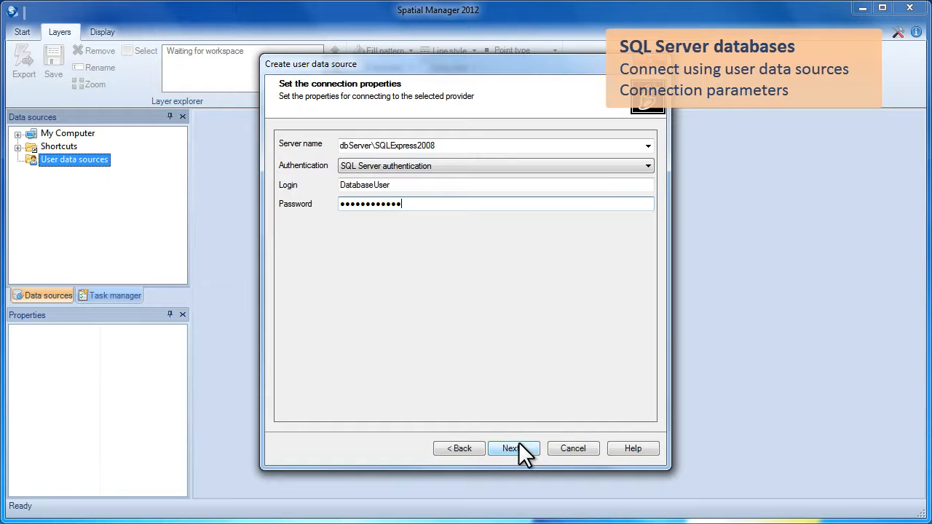
{"action": "left_click", "coordinate": [619, 167]}
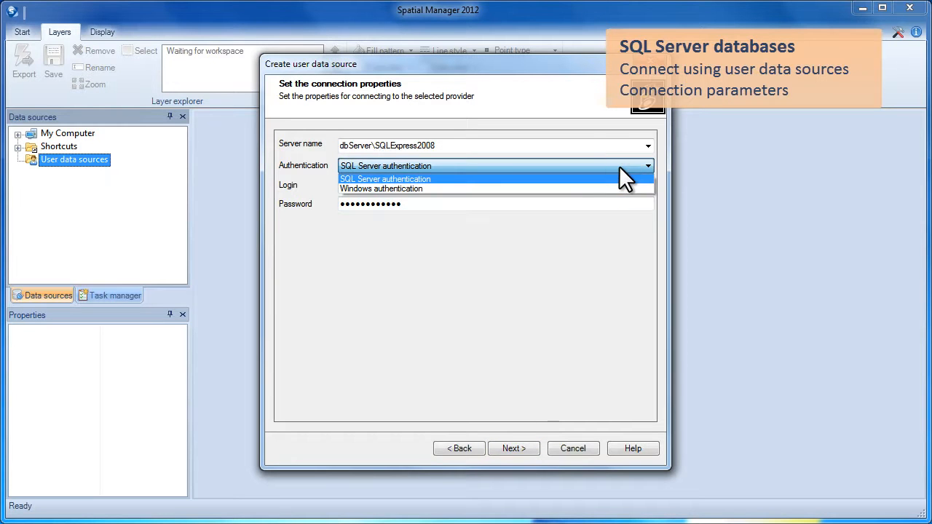
{"action": "left_click", "coordinate": [598, 166]}
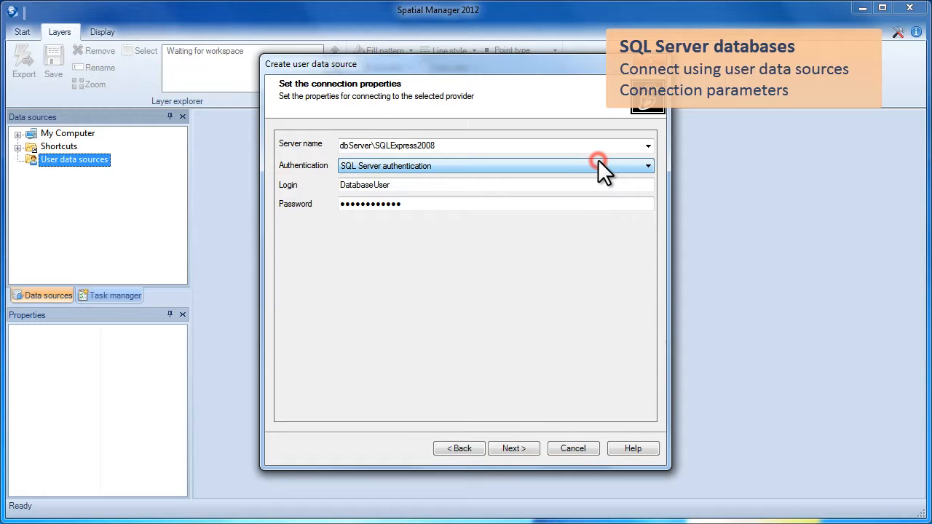
{"action": "left_click", "coordinate": [514, 447]}
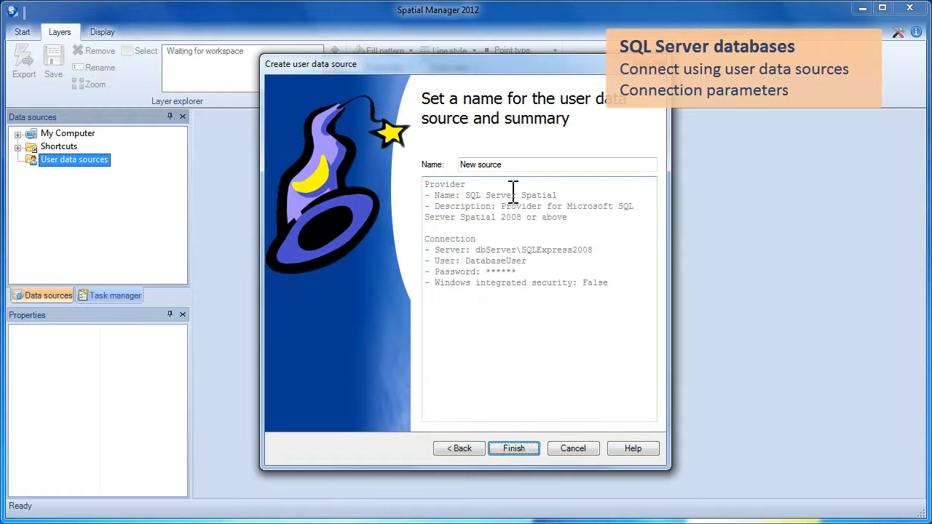
Replace 'New source' with the name SQL_OC_2 and finish creating the data source.
{"action": "mouse_move", "coordinate": [426, 183]}
{"action": "left_mouse_down"}
{"action": "mouse_move", "coordinate": [570, 282]}
{"action": "mouse_move", "coordinate": [619, 298]}
{"action": "mouse_move", "coordinate": [505, 245]}
{"action": "mouse_move", "coordinate": [415, 188]}
{"action": "left_mouse_up"}
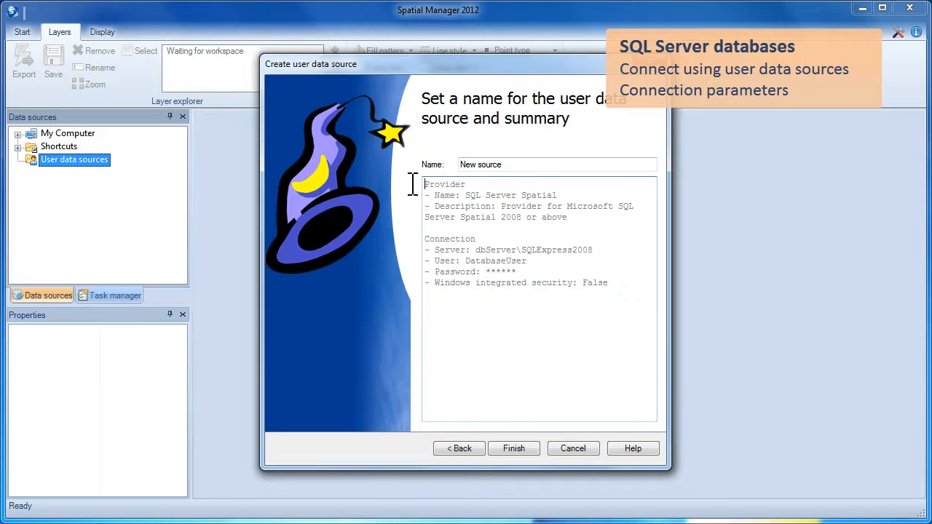
{"action": "left_click_drag", "start_coordinate": [514, 165], "coordinate": [433, 165]}
{"action": "type", "text": "SQL_OC_2"}
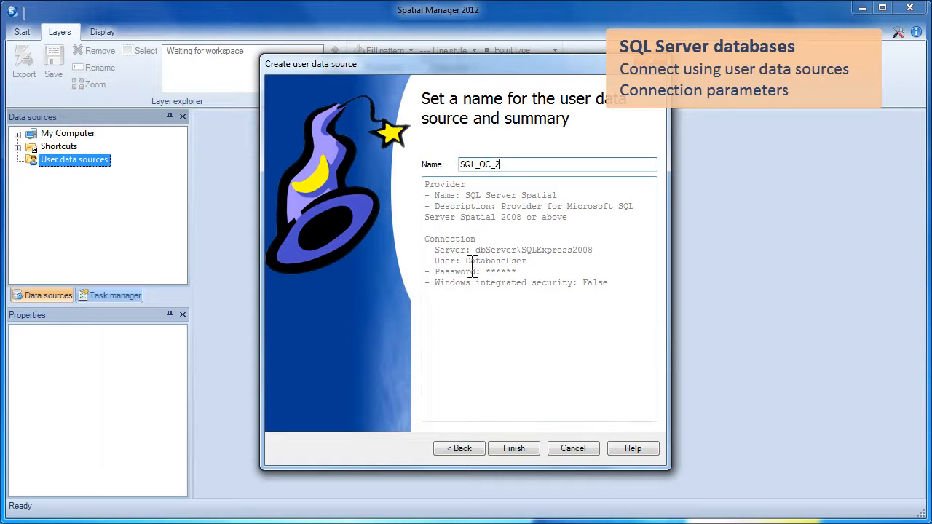
{"action": "left_click", "coordinate": [511, 449]}
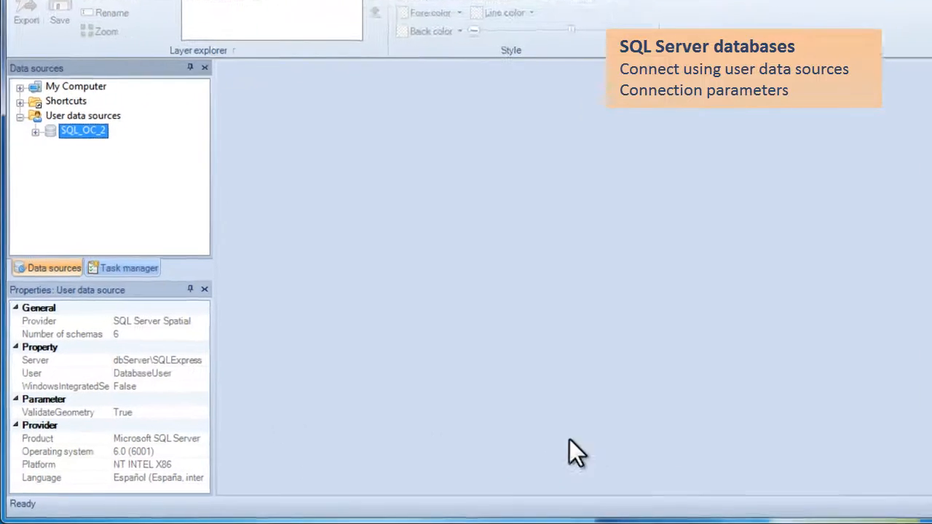
Expand SQL_OC_2 and its RED schema to list the twelve tables.
{"action": "left_click", "coordinate": [38, 107]}
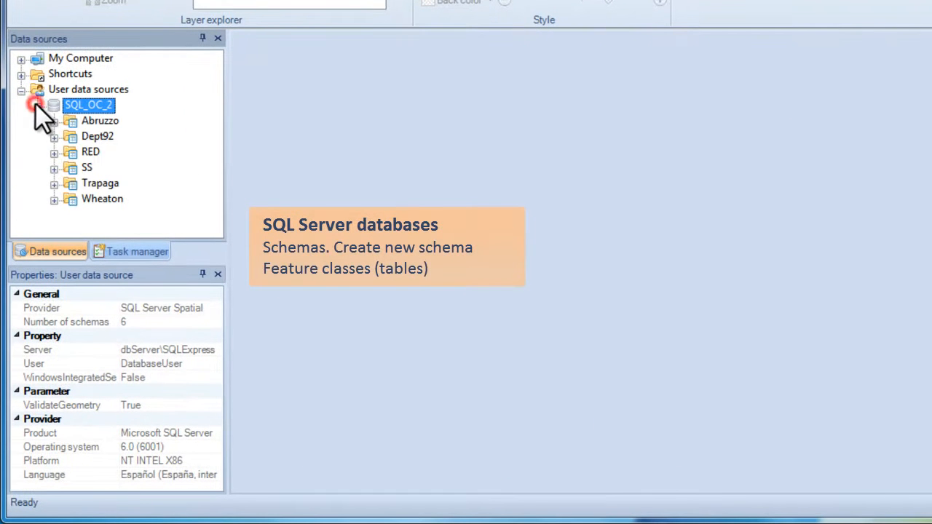
{"action": "right_click", "coordinate": [73, 104]}
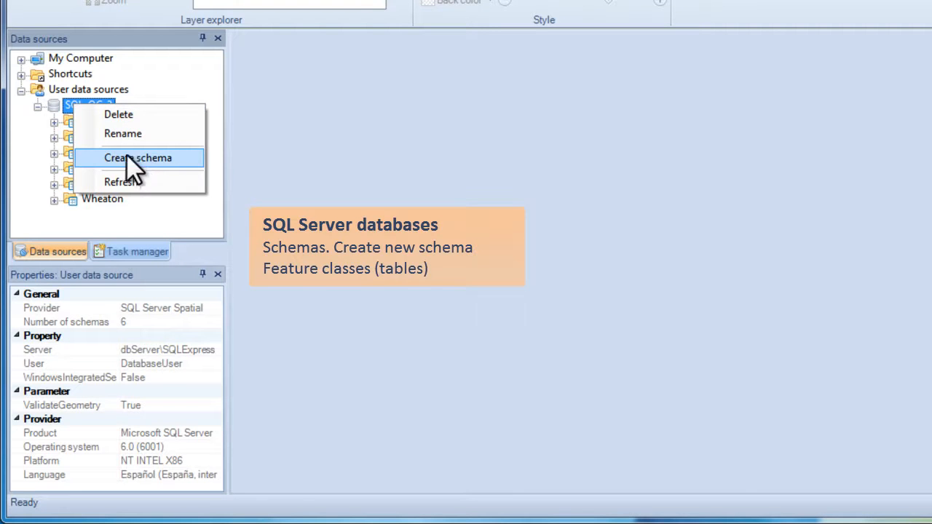
{"action": "left_click", "coordinate": [68, 140]}
{"action": "left_click", "coordinate": [54, 153]}
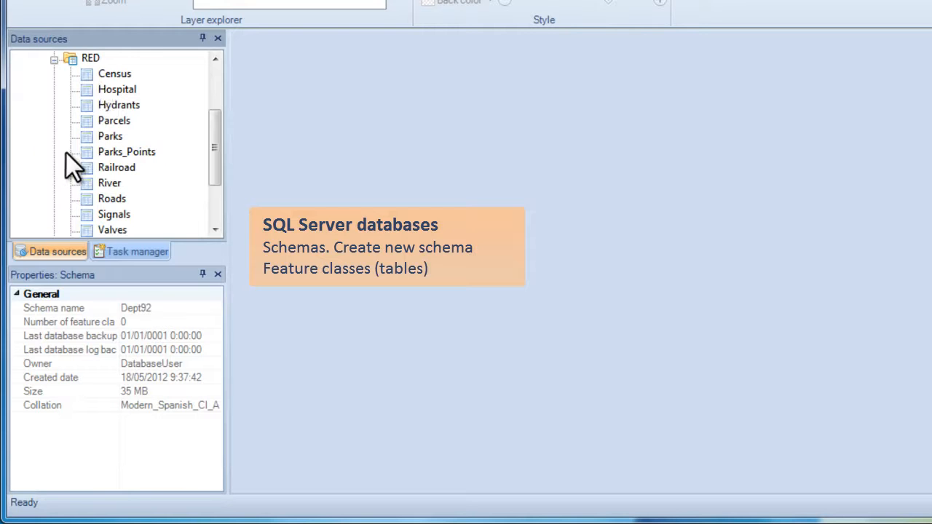
Inspect the properties of the RED schema, the Railroad table and the SQL_OC_2 connection.
{"action": "left_click", "coordinate": [88, 59]}
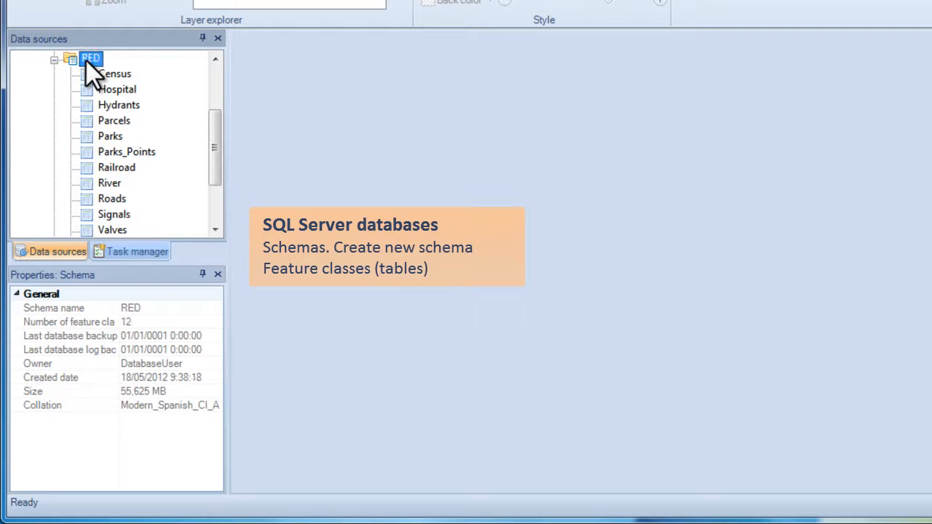
{"action": "right_click", "coordinate": [90, 73]}
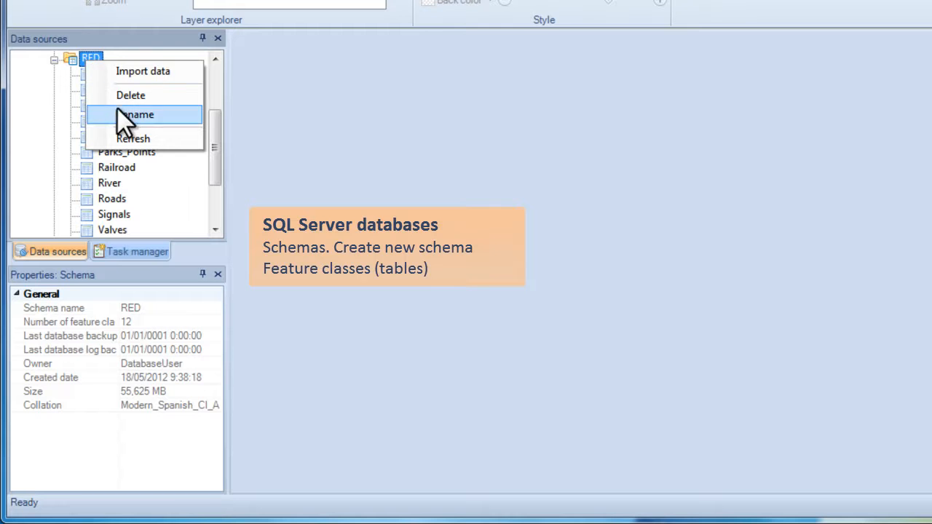
{"action": "left_click", "coordinate": [117, 174]}
{"action": "left_click", "coordinate": [118, 172]}
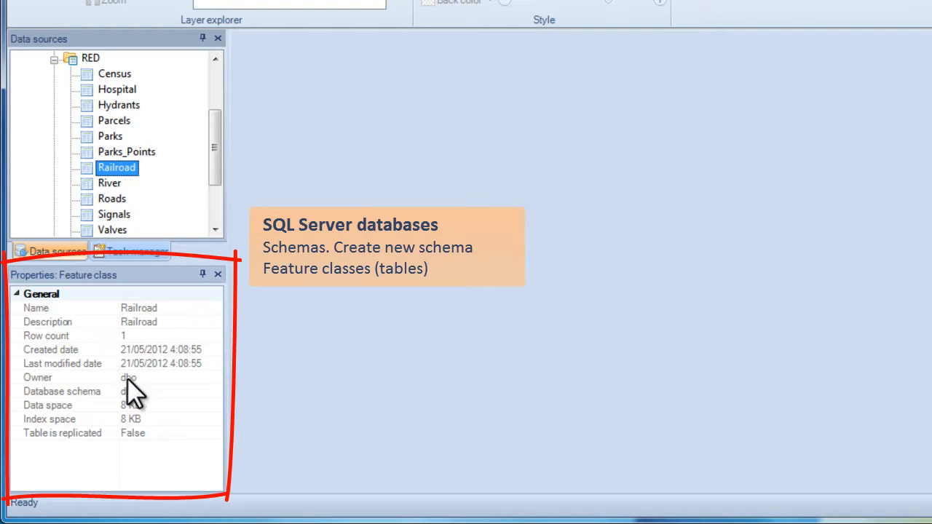
{"action": "left_click_drag", "start_coordinate": [215, 161], "coordinate": [223, 117]}
{"action": "left_click", "coordinate": [93, 152]}
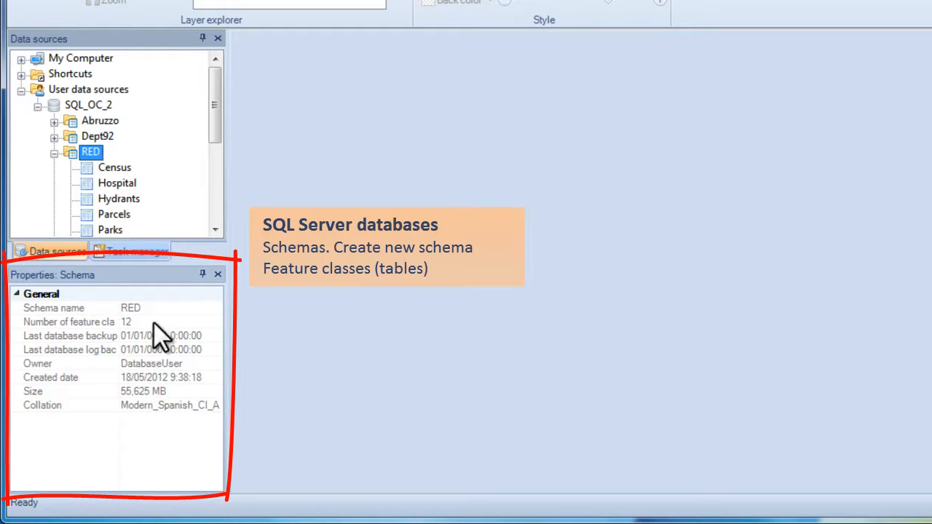
{"action": "left_click", "coordinate": [101, 105]}
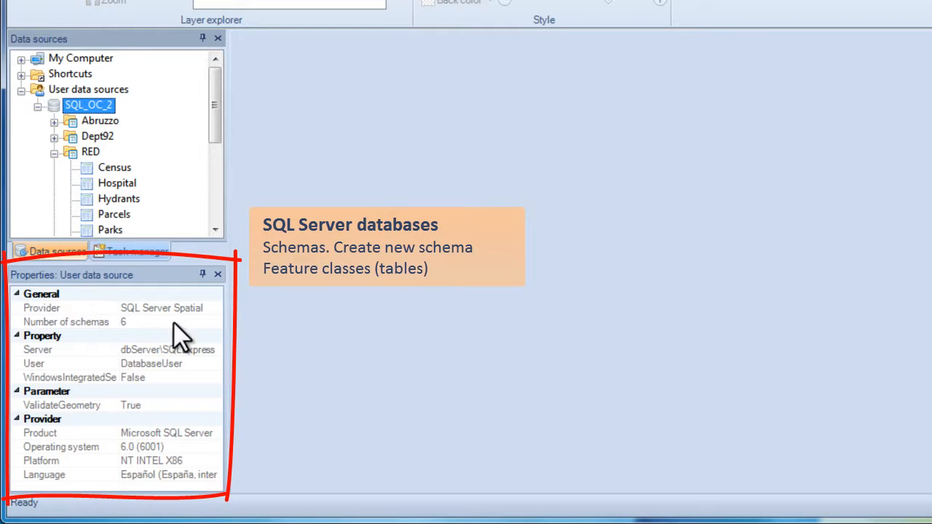
{"action": "left_click_drag", "start_coordinate": [217, 125], "coordinate": [218, 175]}
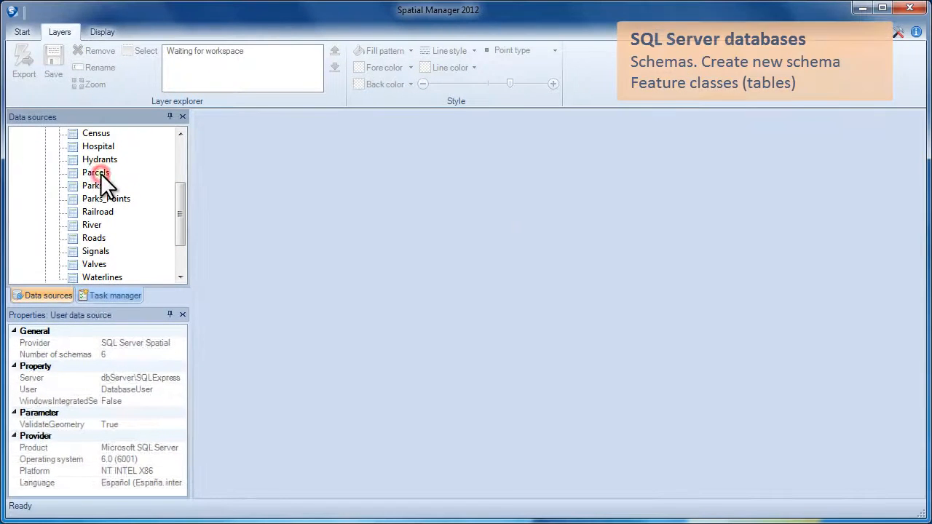
Load the Parcels table onto the map and window-zoom into its centre.
{"action": "double_click", "coordinate": [100, 174]}
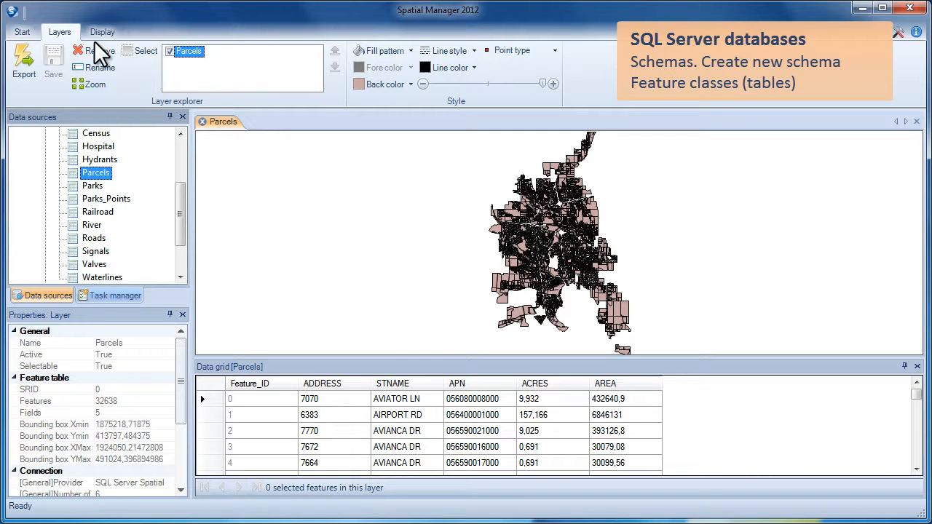
{"action": "right_click", "coordinate": [362, 158]}
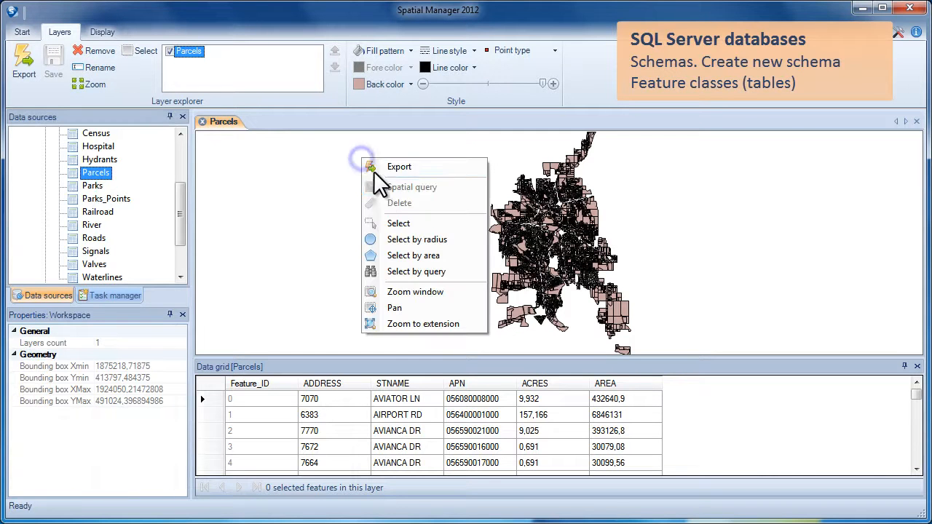
{"action": "left_click", "coordinate": [399, 290]}
{"action": "left_click_drag", "start_coordinate": [521, 211], "coordinate": [572, 255]}
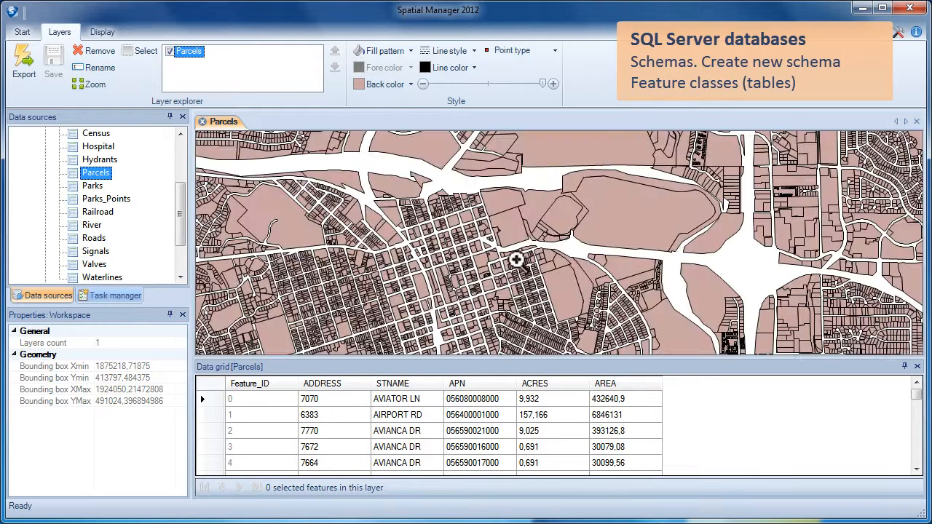
Add the River, Parks and Roads tables to the map, centred on the riverside park.
{"action": "double_click", "coordinate": [93, 227]}
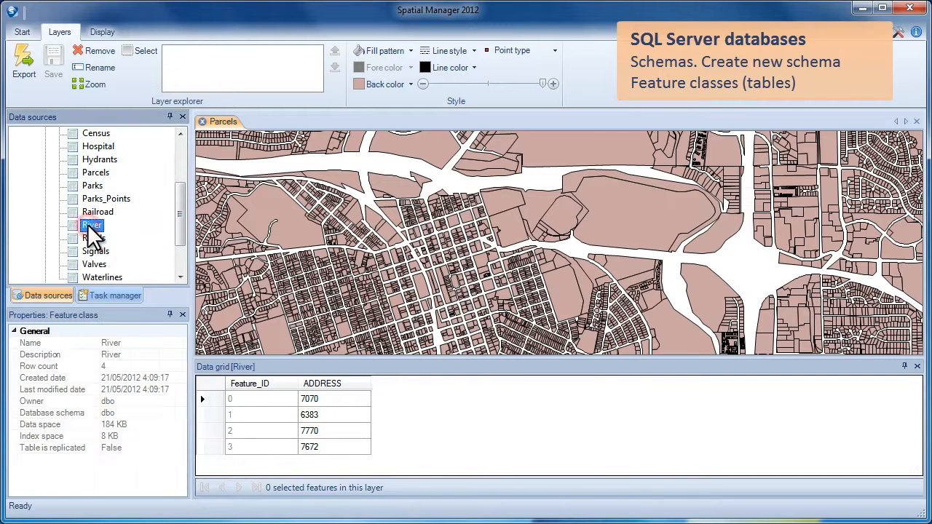
{"action": "left_click", "coordinate": [91, 185]}
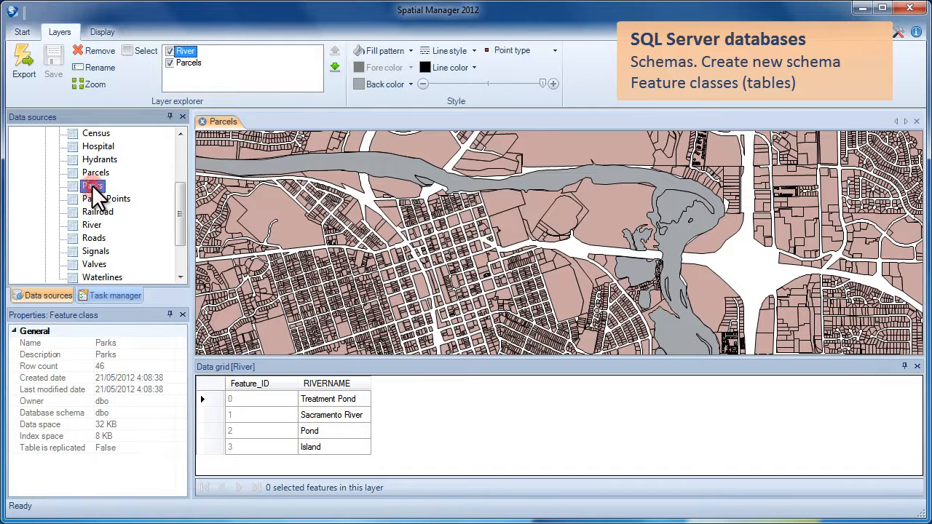
{"action": "double_click", "coordinate": [92, 186]}
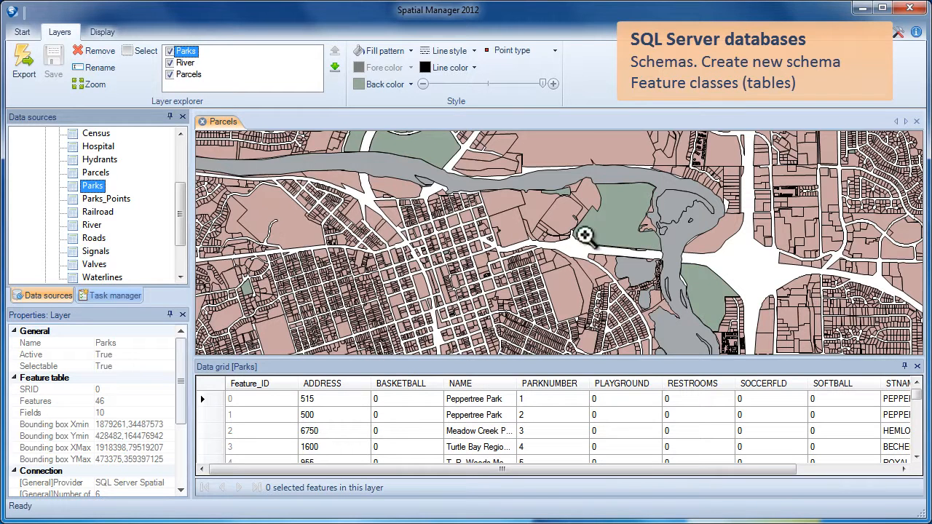
{"action": "scroll", "coordinate": [582, 238], "scroll_direction": "up", "scroll_amount": 2}
{"action": "left_click_drag", "start_coordinate": [573, 233], "coordinate": [408, 298]}
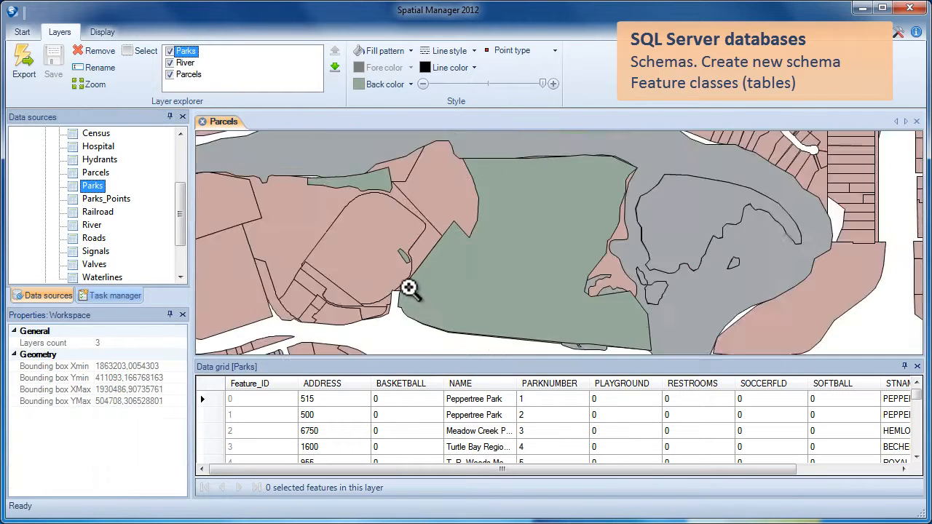
{"action": "double_click", "coordinate": [92, 238]}
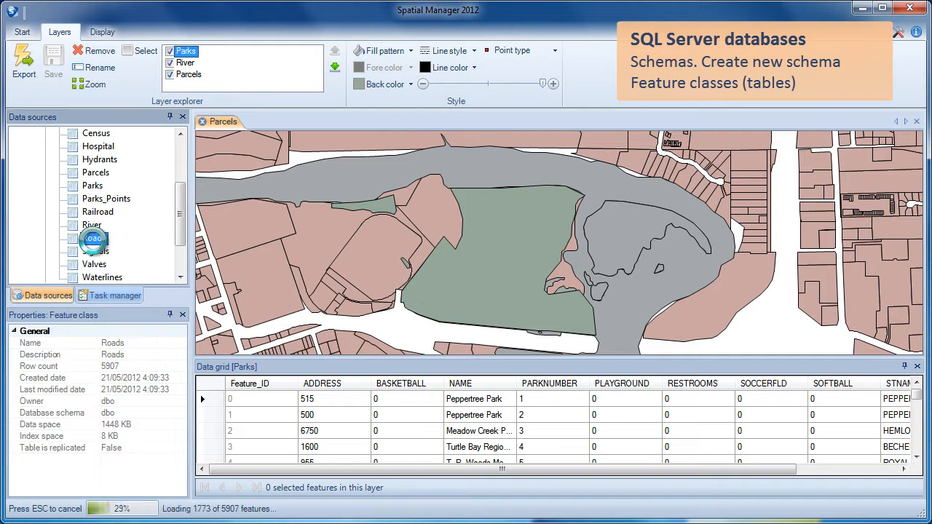
{"action": "left_click_drag", "start_coordinate": [357, 264], "coordinate": [520, 263]}
{"action": "left_click_drag", "start_coordinate": [442, 265], "coordinate": [482, 266]}
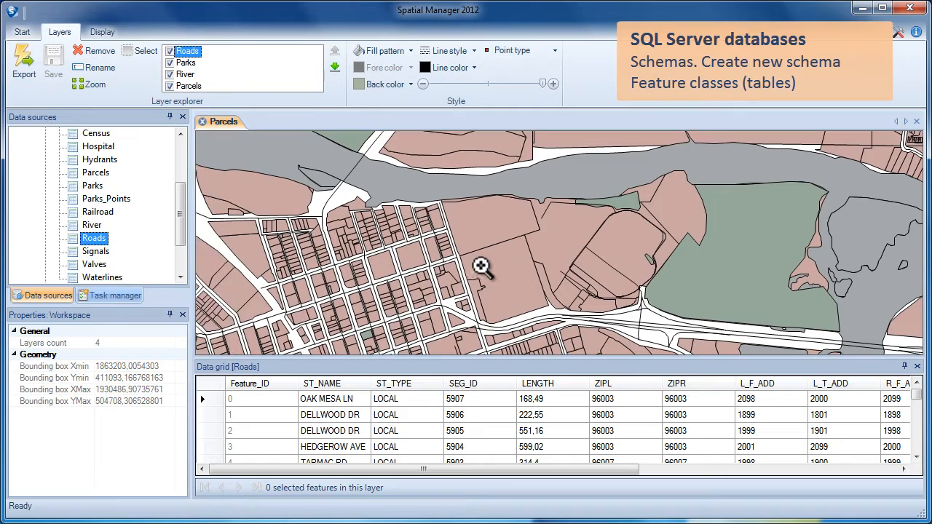
{"action": "mouse_move", "coordinate": [484, 265]}
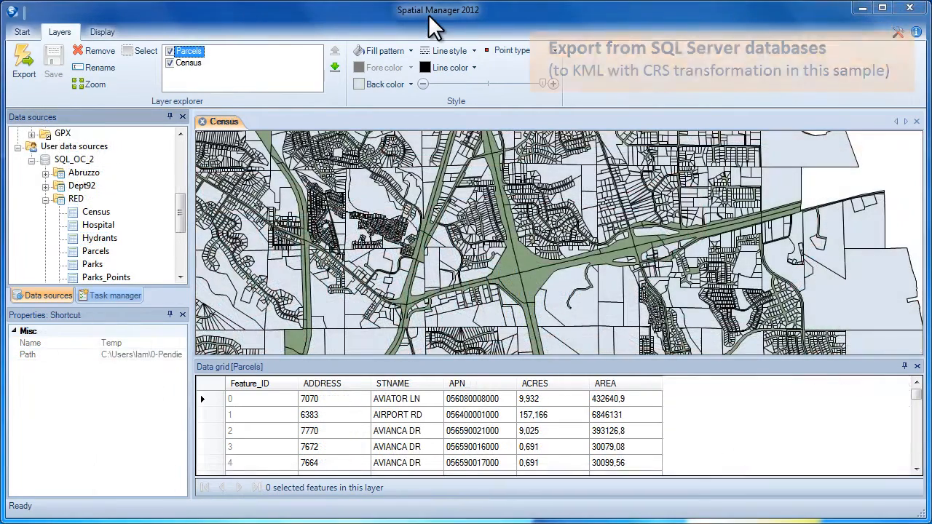
Start a data export of the Census table from the RED schema.
{"action": "left_click", "coordinate": [73, 199]}
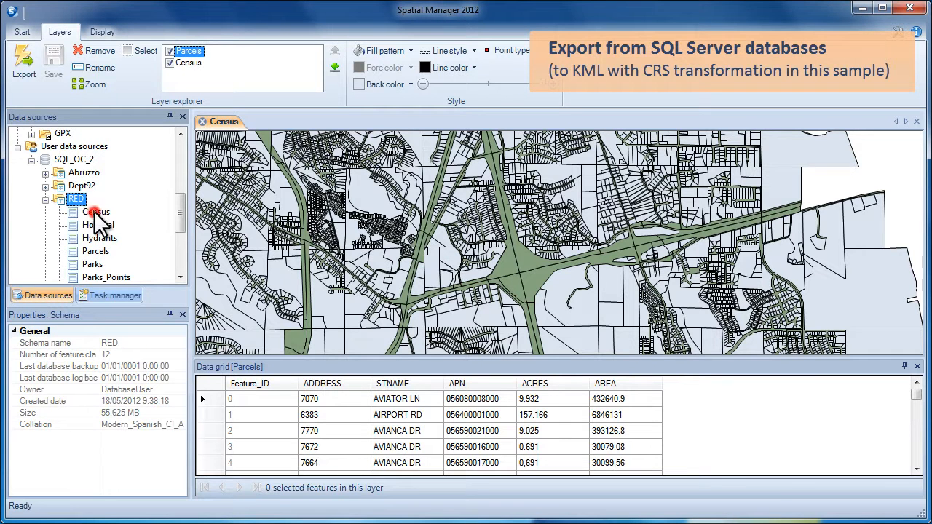
{"action": "left_click", "coordinate": [95, 214]}
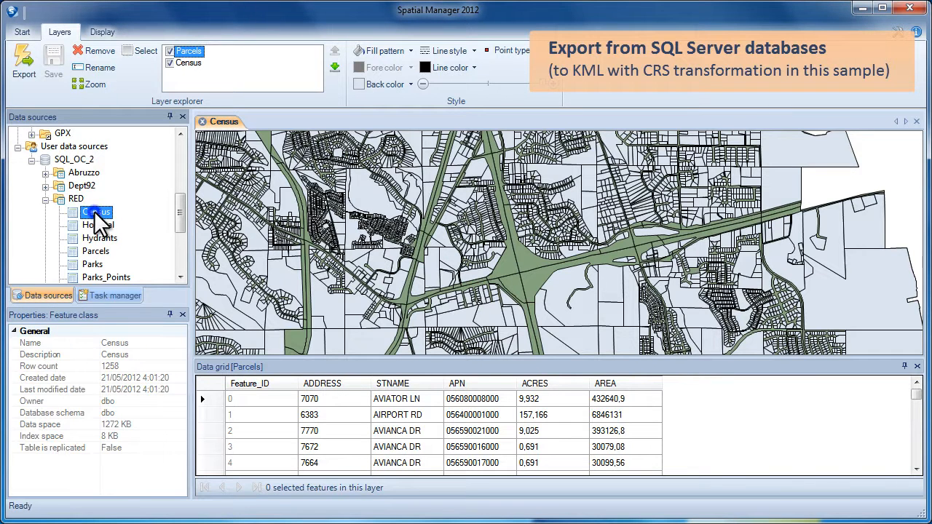
{"action": "right_click", "coordinate": [95, 214]}
{"action": "left_click", "coordinate": [133, 253]}
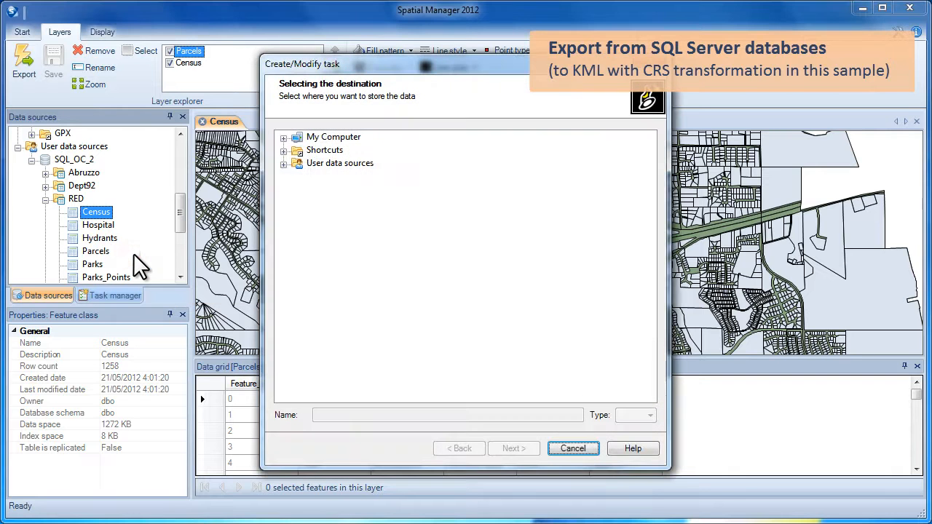
Target Census.kml in the Temp shortcut folder with the .KML file type.
{"action": "left_click", "coordinate": [285, 150]}
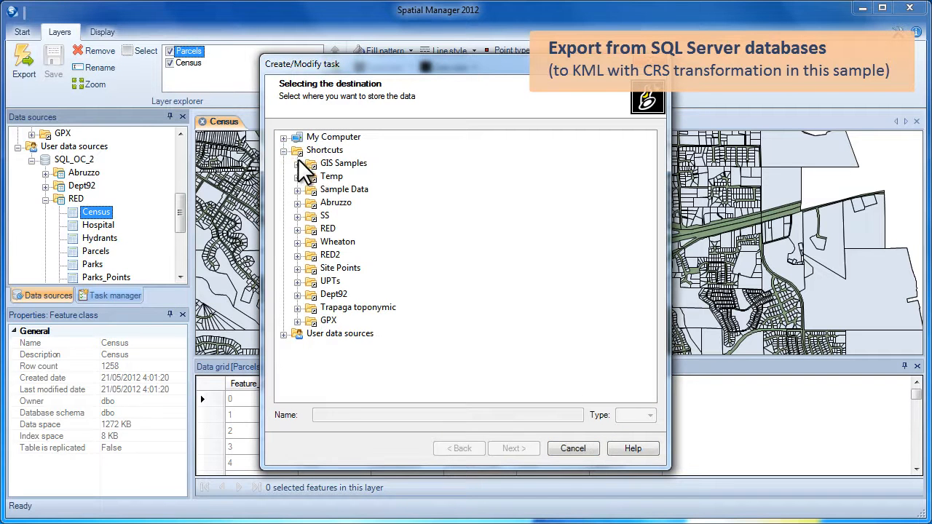
{"action": "left_click", "coordinate": [332, 174]}
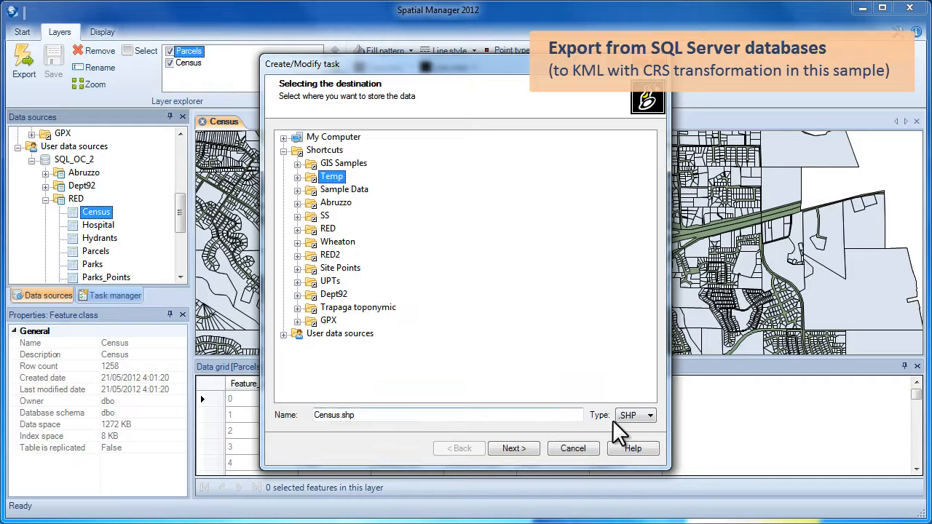
{"action": "left_click", "coordinate": [647, 416]}
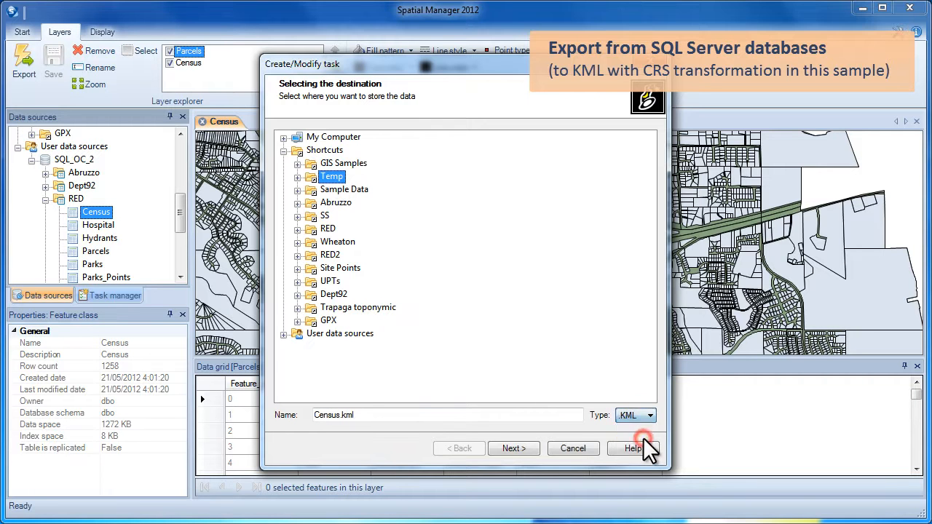
{"action": "left_click_drag", "start_coordinate": [374, 415], "coordinate": [317, 417]}
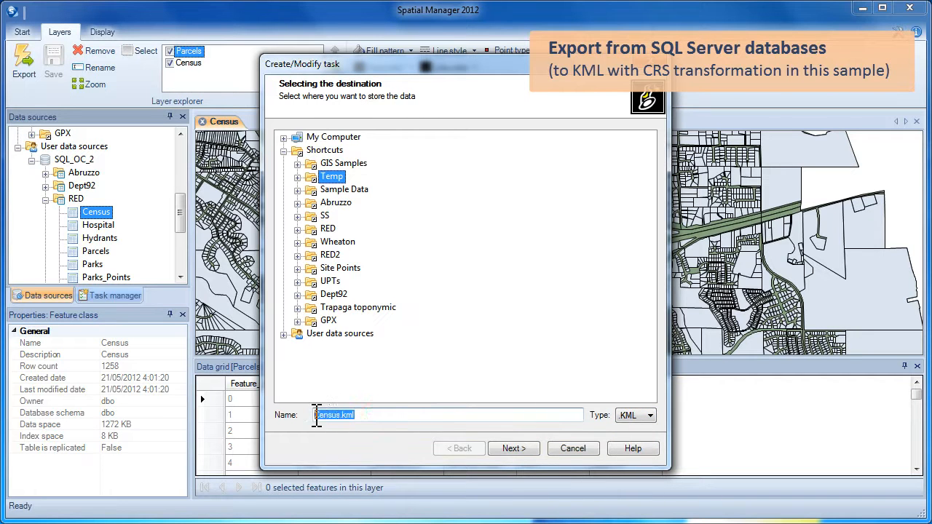
{"action": "left_click", "coordinate": [511, 446]}
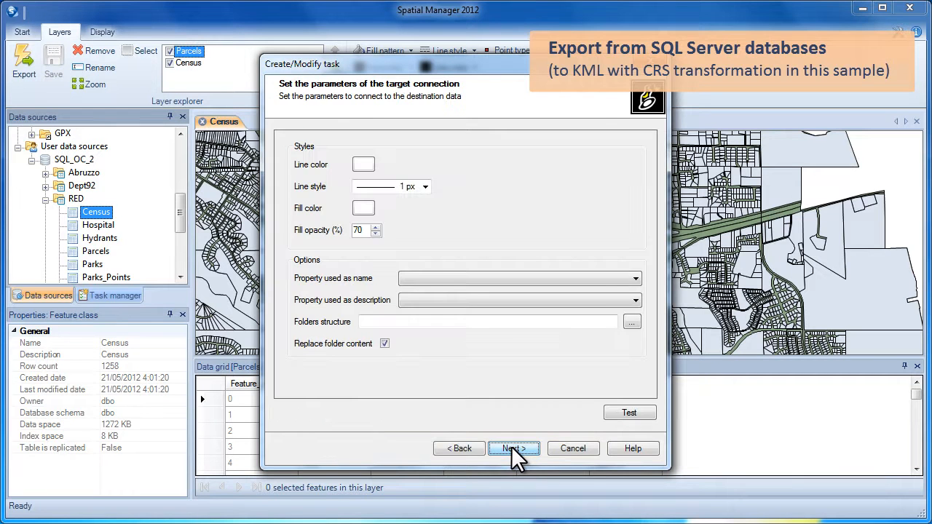
Use BLOCK as each feature's name and TRACT as its description.
{"action": "left_click", "coordinate": [427, 275]}
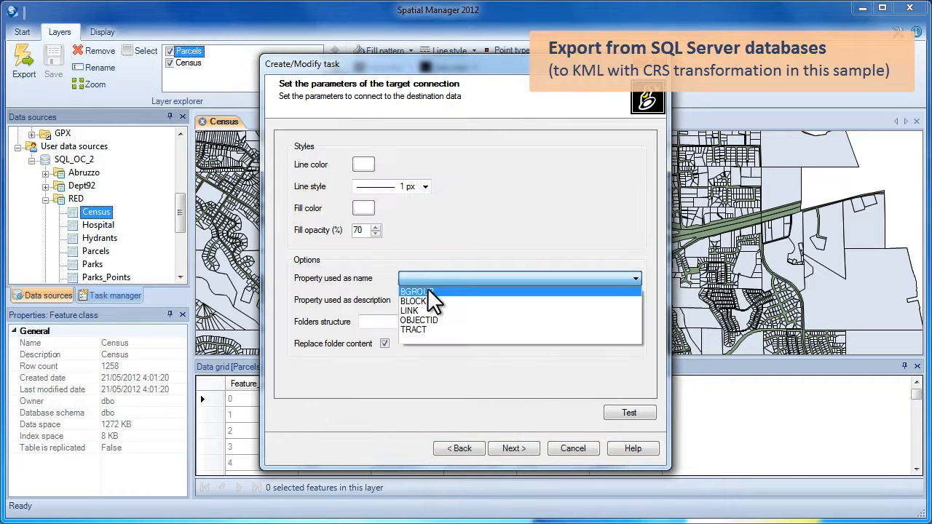
{"action": "left_click", "coordinate": [427, 301]}
{"action": "left_click", "coordinate": [426, 300]}
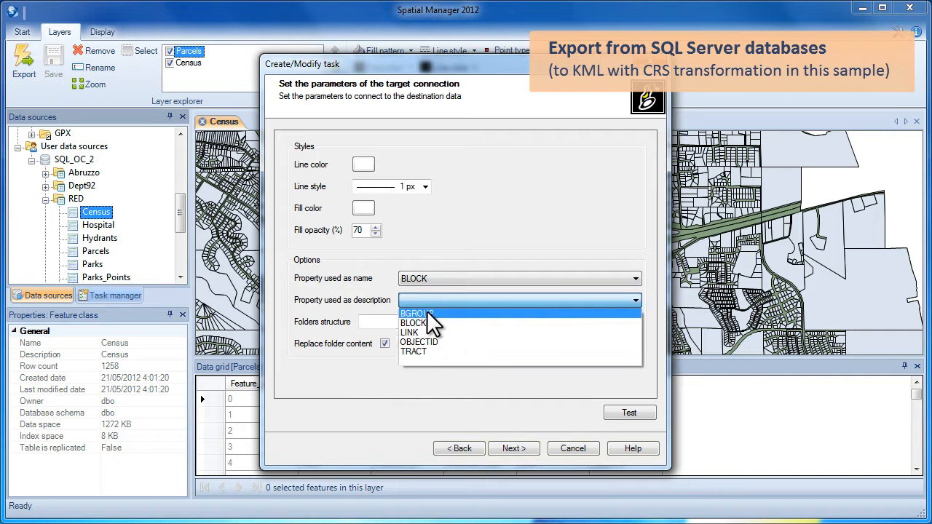
{"action": "left_click", "coordinate": [426, 348]}
Give the KML lines a blue colour and 3 px thickness.
{"action": "left_click", "coordinate": [366, 164]}
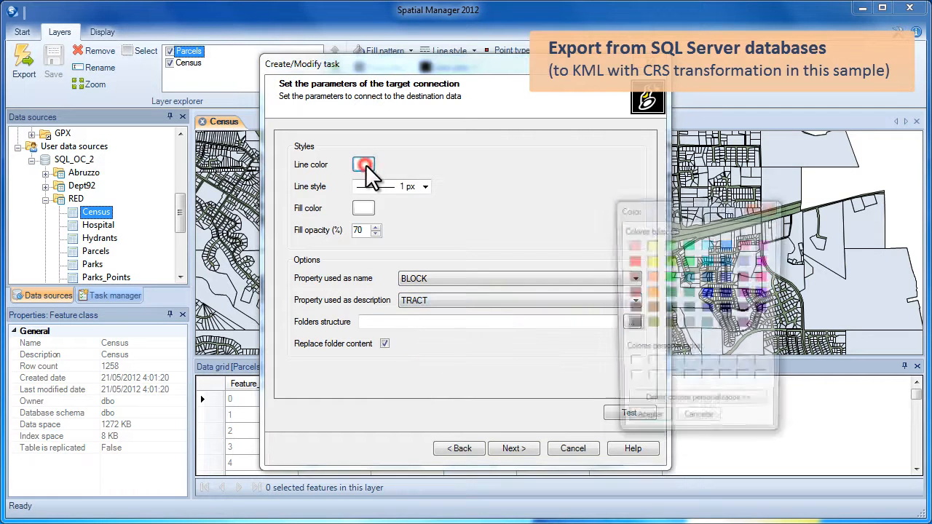
{"action": "left_click", "coordinate": [724, 244]}
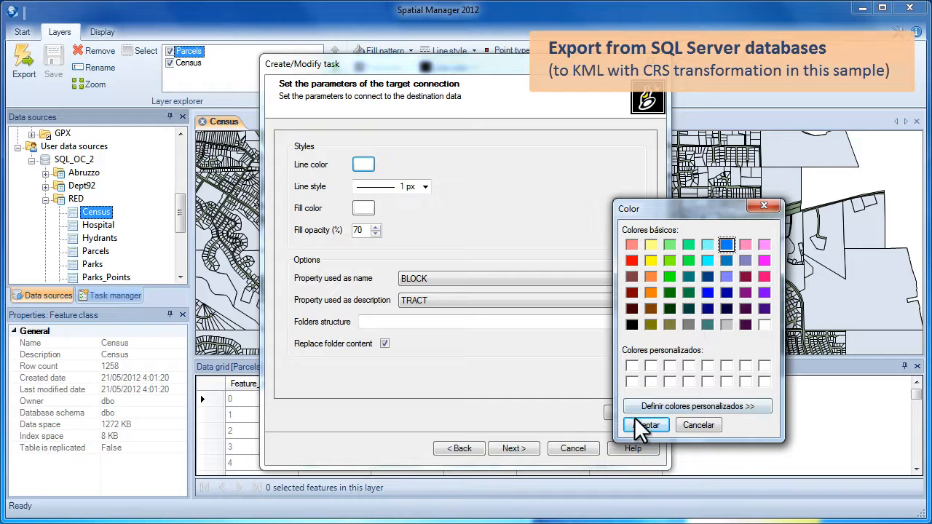
{"action": "left_click", "coordinate": [642, 423]}
{"action": "left_click", "coordinate": [426, 186]}
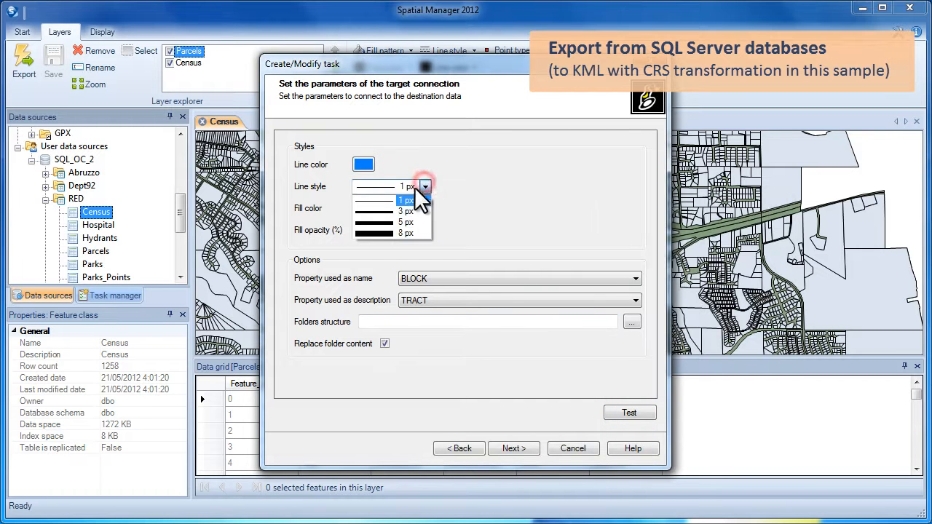
{"action": "left_click", "coordinate": [405, 207]}
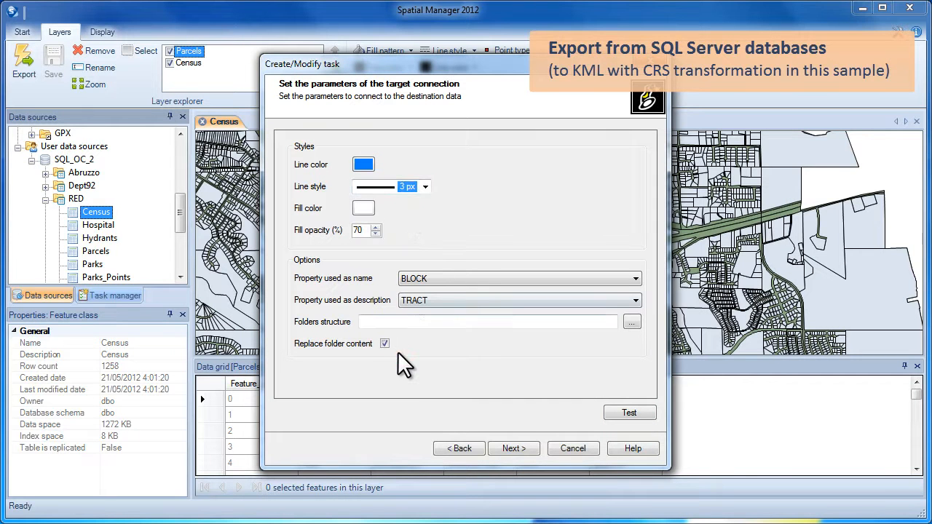
{"action": "left_click", "coordinate": [533, 445]}
Transform coordinates from EPSG 3435 (NAD83 / Illinois East ftUS) to WGS 84, running the task immediately.
{"action": "left_click", "coordinate": [337, 243]}
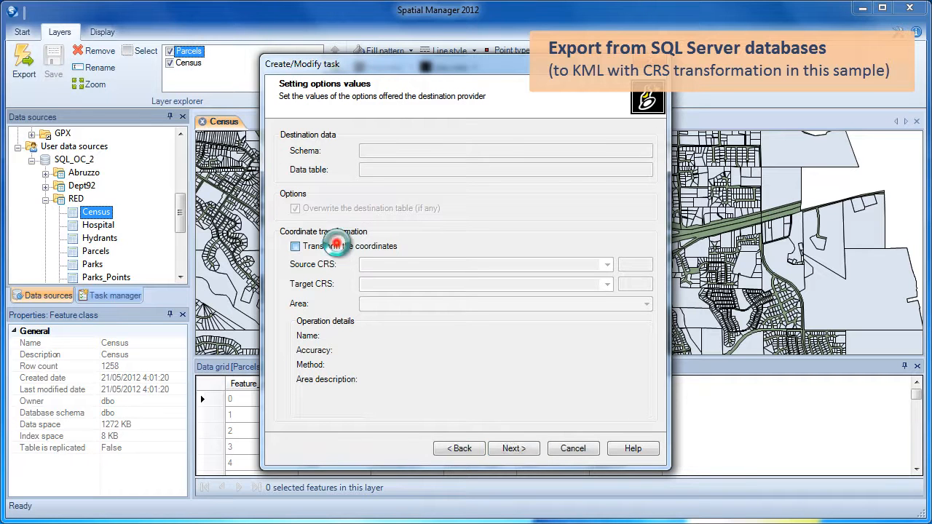
{"action": "left_click", "coordinate": [632, 264]}
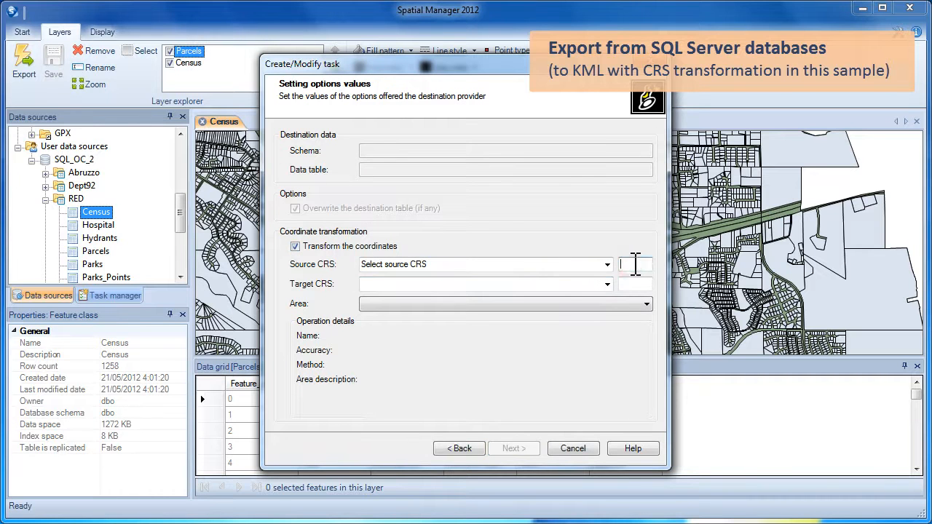
{"action": "type", "text": "3435"}
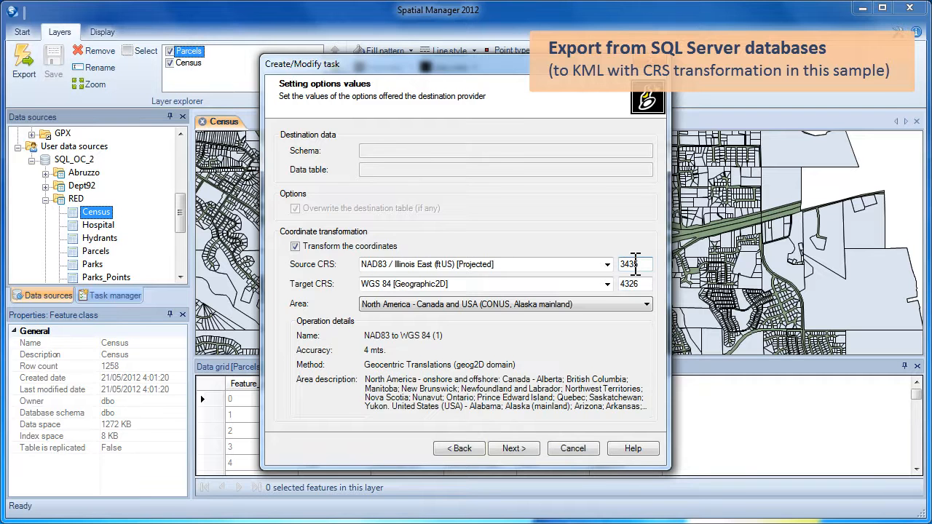
{"action": "left_click", "coordinate": [517, 265]}
{"action": "left_click", "coordinate": [499, 284]}
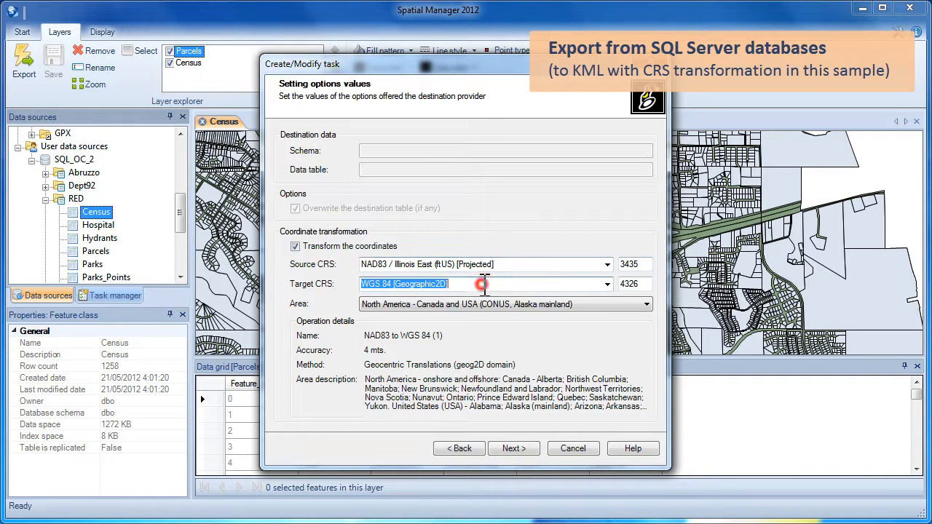
{"action": "left_click", "coordinate": [514, 448]}
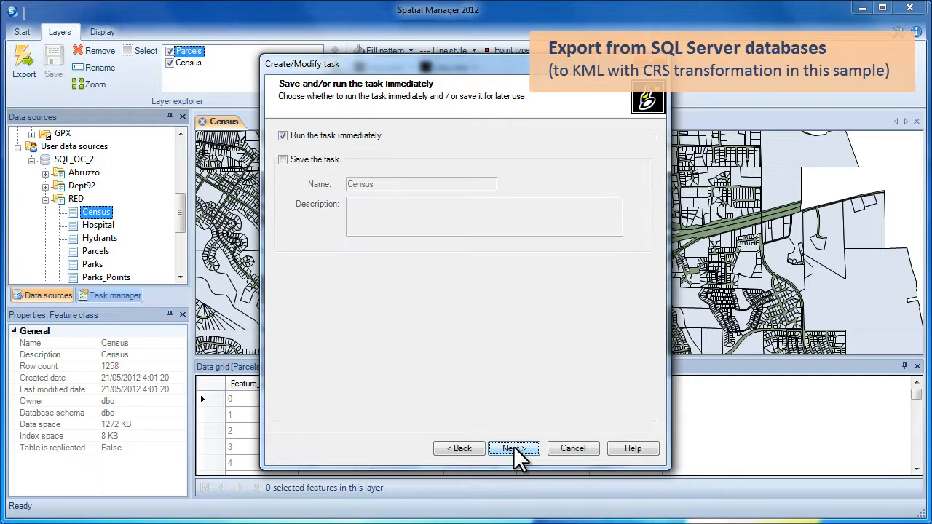
{"action": "left_click", "coordinate": [513, 447]}
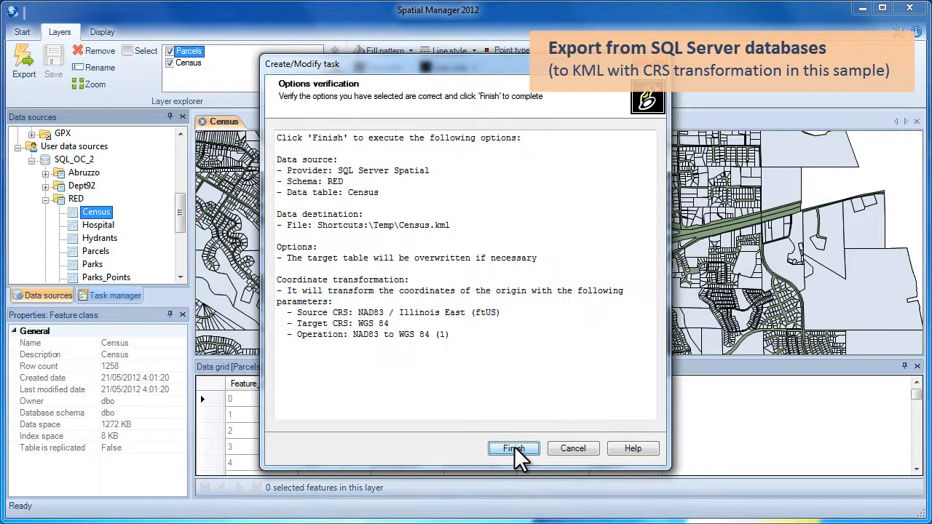
Run the Census export, writing all 1258 features to Census.kml, and close the report.
{"action": "left_click", "coordinate": [514, 447]}
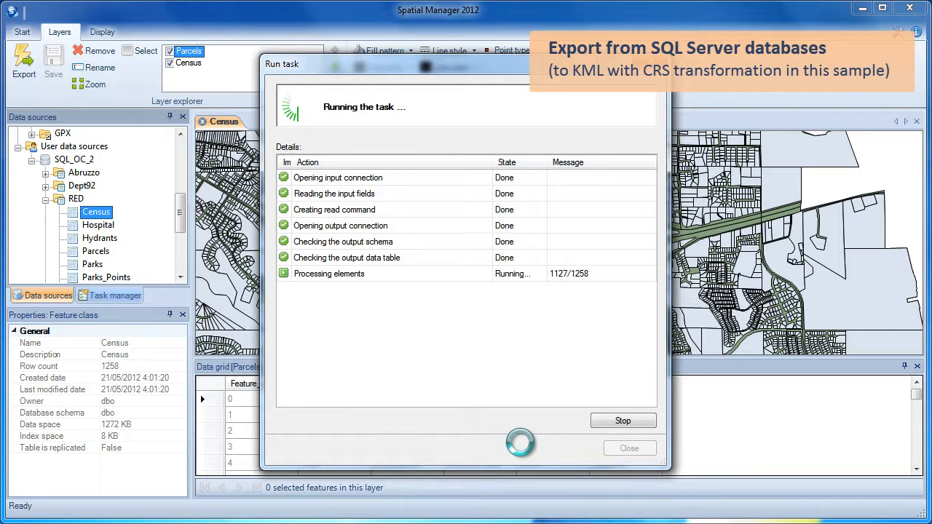
{"action": "left_click", "coordinate": [625, 448]}
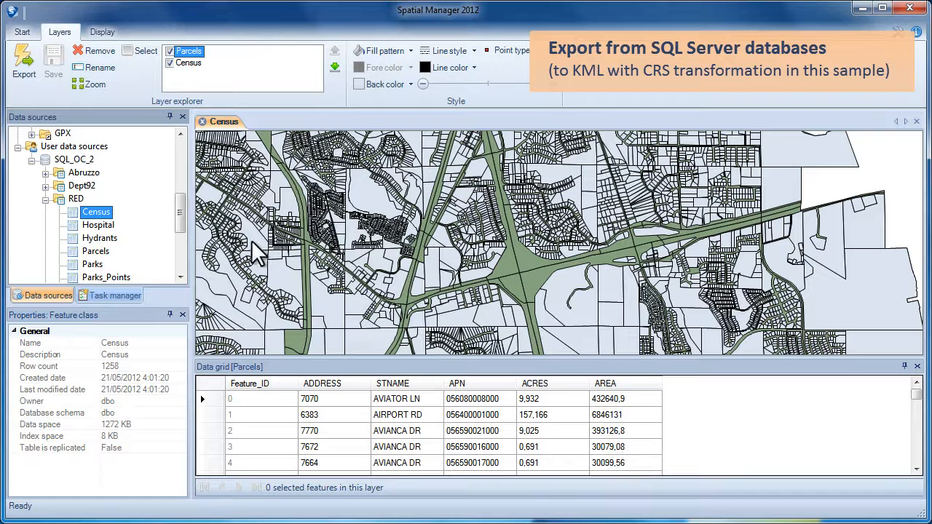
{"action": "left_click_drag", "start_coordinate": [182, 219], "coordinate": [175, 170]}
Refresh the Temp folder and open Census.kml as a new map document.
{"action": "left_click", "coordinate": [71, 159]}
{"action": "right_click", "coordinate": [72, 160]}
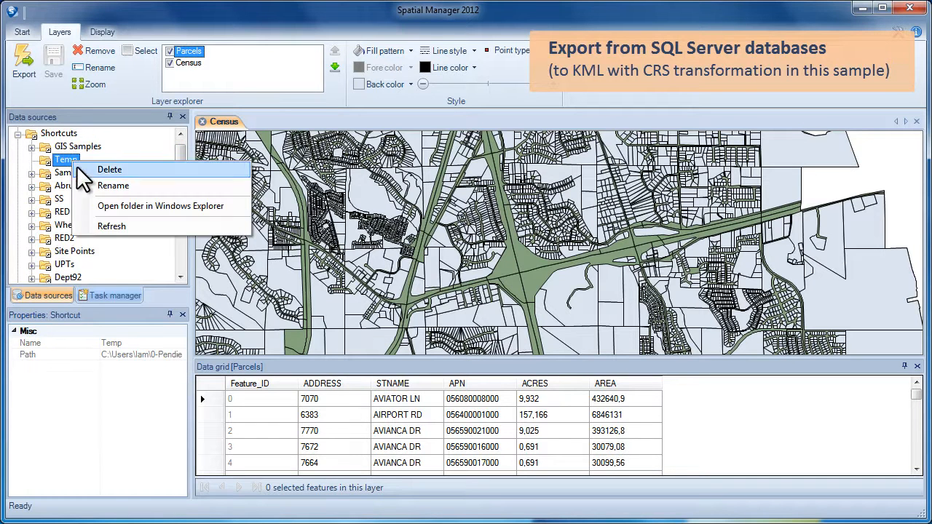
{"action": "left_click", "coordinate": [99, 226]}
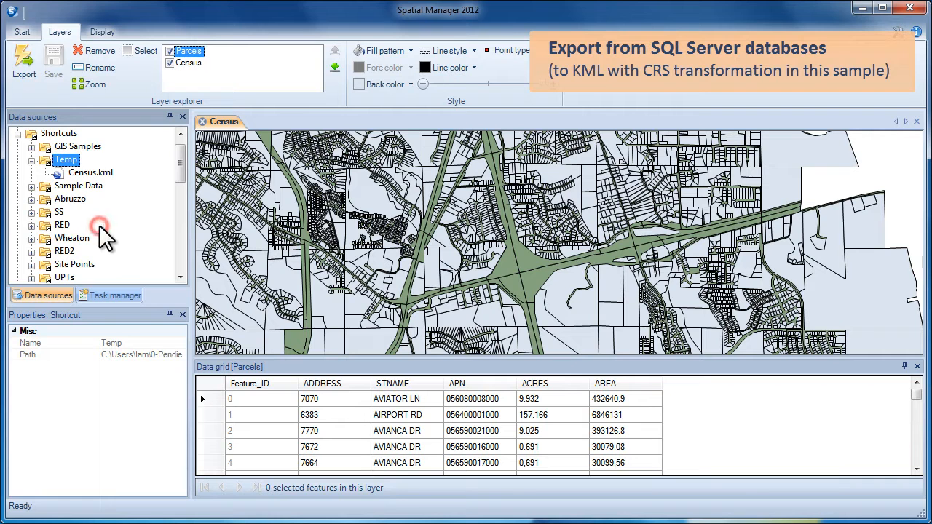
{"action": "left_click", "coordinate": [82, 176]}
{"action": "right_click", "coordinate": [84, 174]}
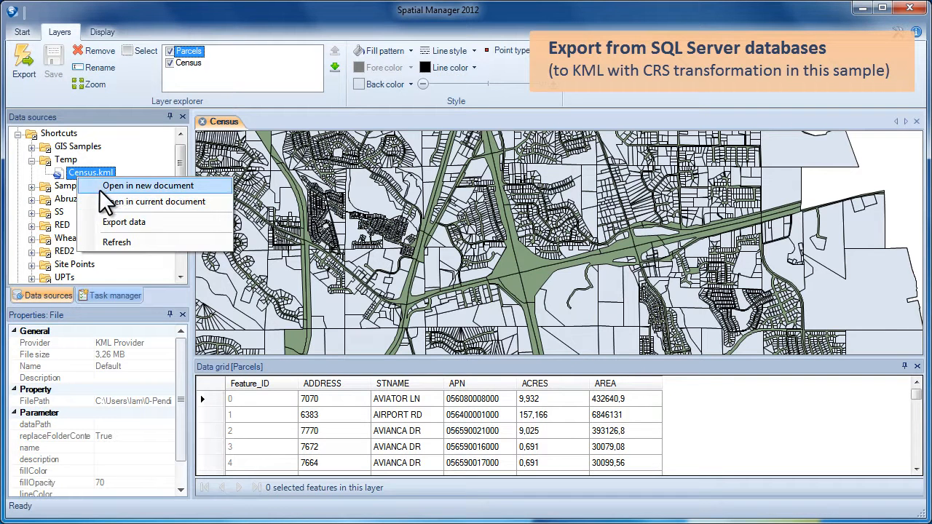
{"action": "left_click", "coordinate": [101, 187]}
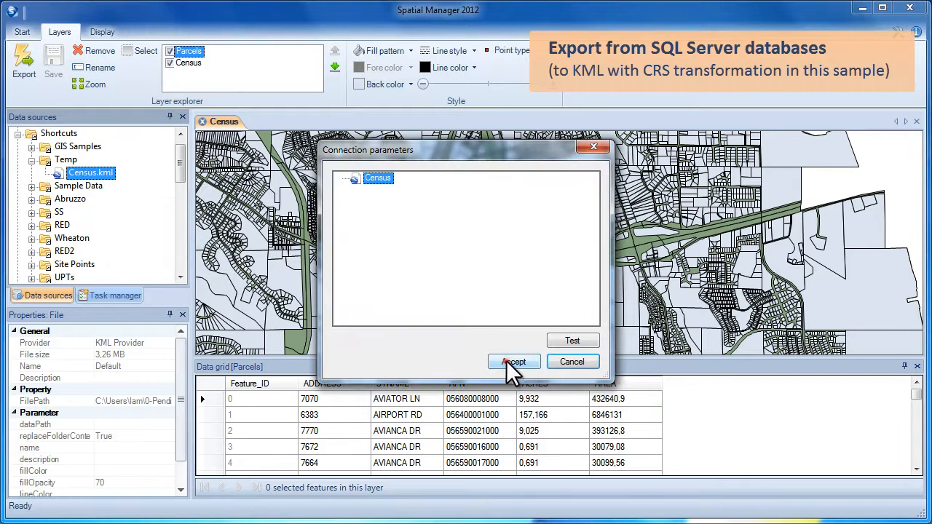
{"action": "left_click", "coordinate": [507, 361]}
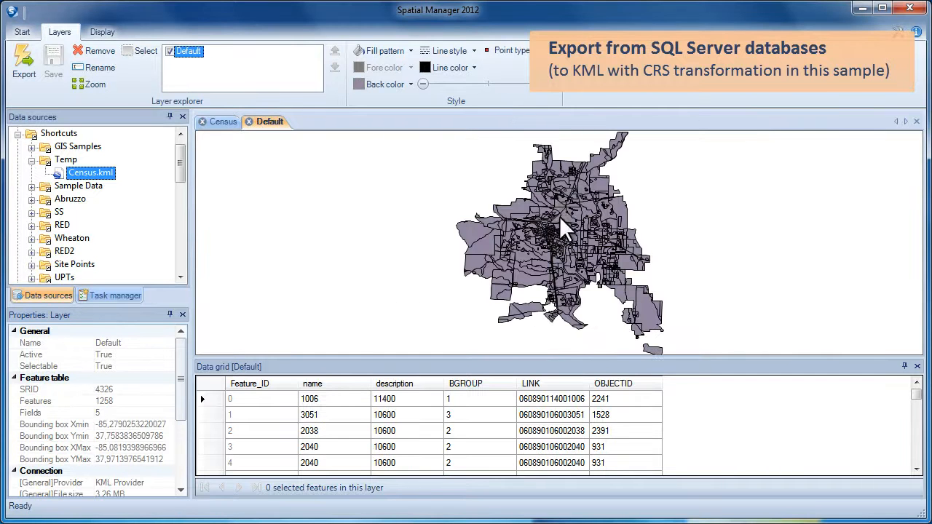
Zoom in and select census polygon 1150 on the map and in the grid.
{"action": "scroll", "coordinate": [552, 212], "scroll_direction": "up", "scroll_amount": 4}
{"action": "left_click", "coordinate": [659, 167]}
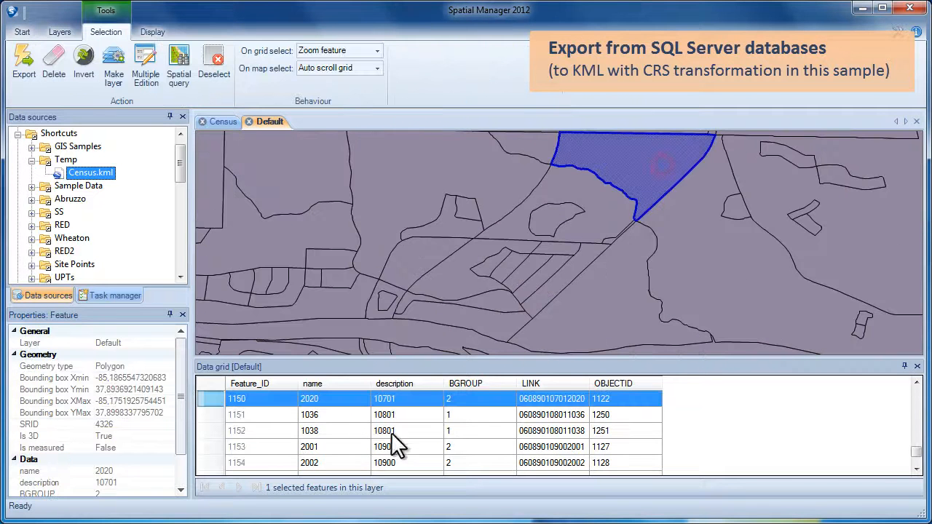
{"action": "left_click", "coordinate": [205, 399]}
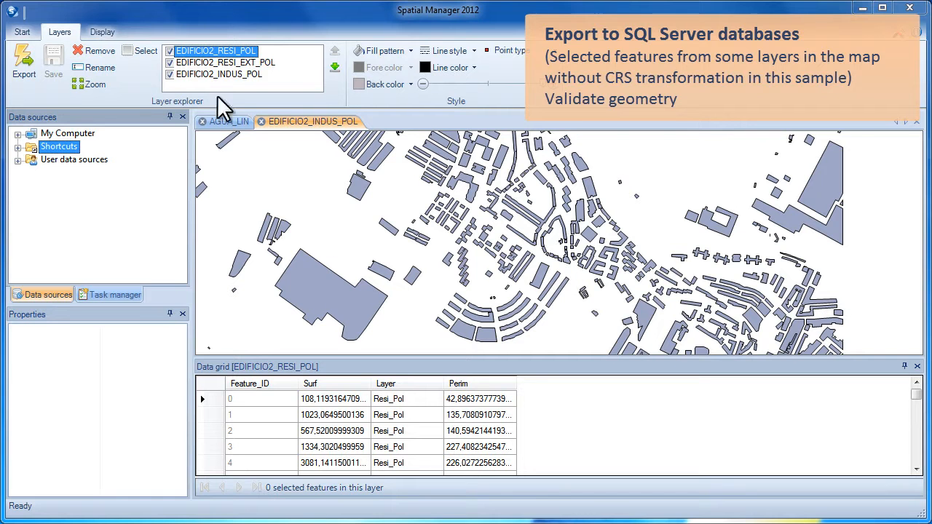
Box-select the buildings across the three EDIFICIO2 layers, 2878 features including 208 industrial.
{"action": "left_click", "coordinate": [213, 63]}
{"action": "left_click", "coordinate": [169, 51]}
{"action": "left_click", "coordinate": [169, 62]}
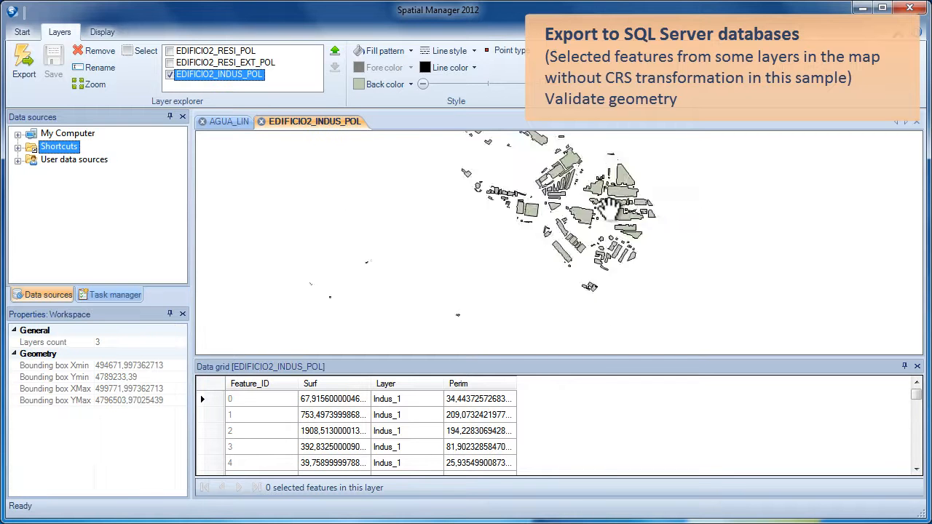
{"action": "left_click_drag", "start_coordinate": [582, 211], "coordinate": [539, 252]}
{"action": "left_click", "coordinate": [170, 62]}
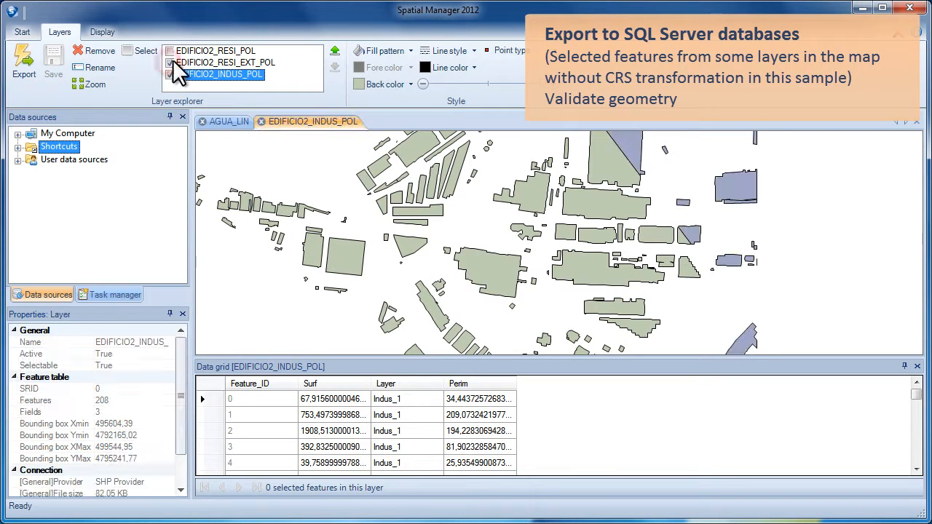
{"action": "left_click", "coordinate": [170, 51]}
{"action": "scroll", "coordinate": [618, 259], "scroll_direction": "down", "scroll_amount": 5}
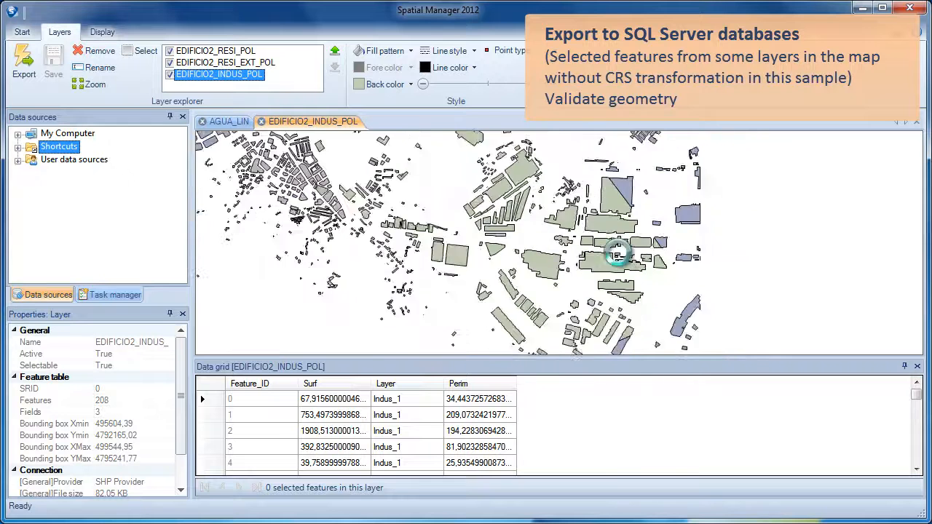
{"action": "left_click_drag", "start_coordinate": [474, 150], "coordinate": [628, 319]}
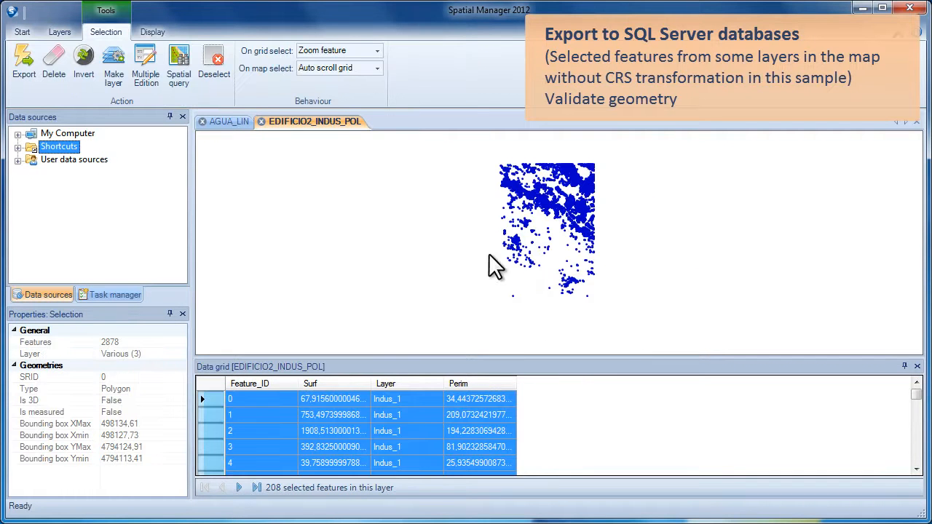
Make a new layer named Export from the selected buildings.
{"action": "left_click", "coordinate": [116, 64]}
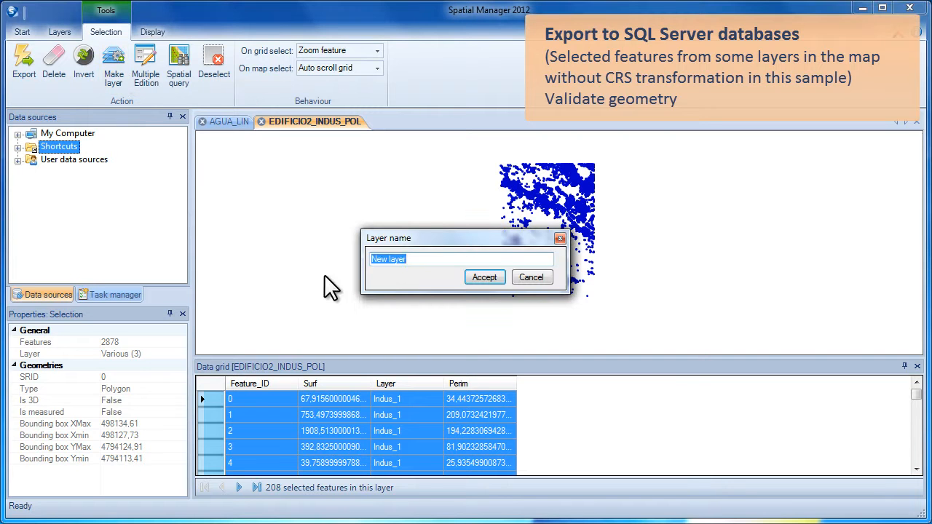
{"action": "type", "text": "Export"}
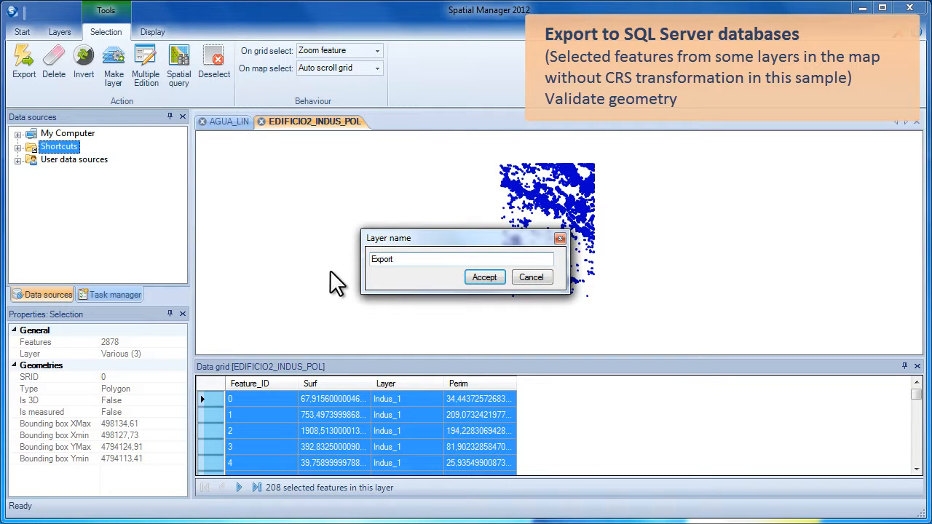
{"action": "key", "text": "Return"}
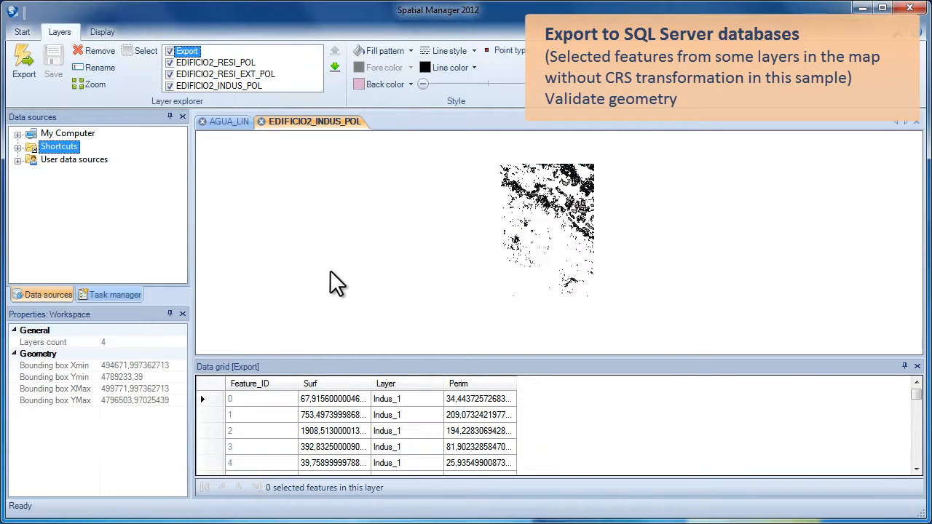
Hide the three EDIFICIO2 building layers and give the Export layer a light blue back color.
{"action": "left_click", "coordinate": [170, 63]}
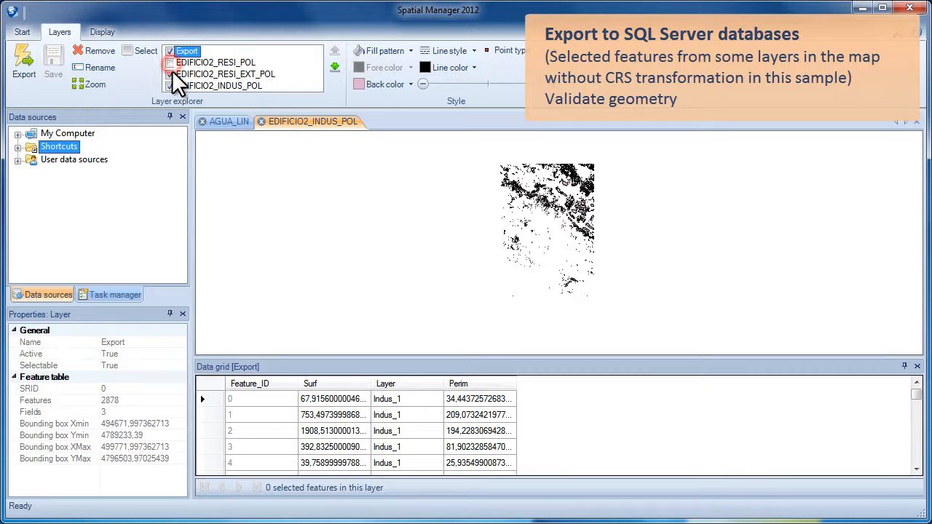
{"action": "left_click", "coordinate": [169, 74]}
{"action": "left_click", "coordinate": [169, 85]}
{"action": "left_click", "coordinate": [380, 85]}
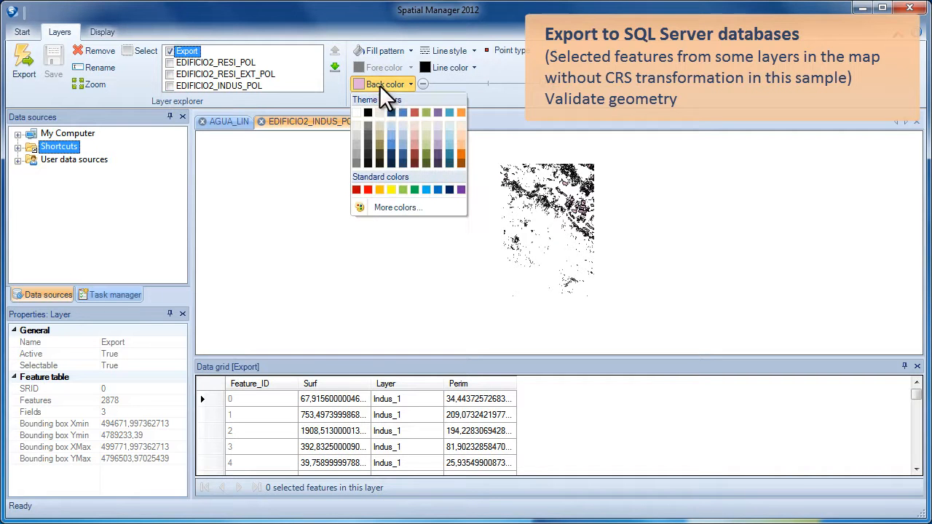
{"action": "left_click", "coordinate": [402, 124]}
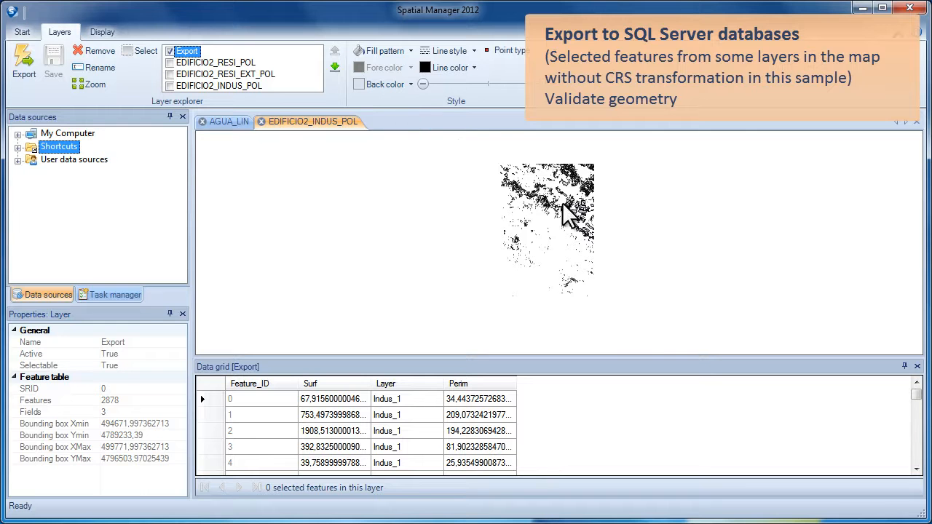
Select all 2878 features of the Export layer.
{"action": "scroll", "coordinate": [594, 197], "scroll_direction": "up", "scroll_amount": 5}
{"action": "scroll", "coordinate": [593, 197], "scroll_direction": "down", "scroll_amount": 8}
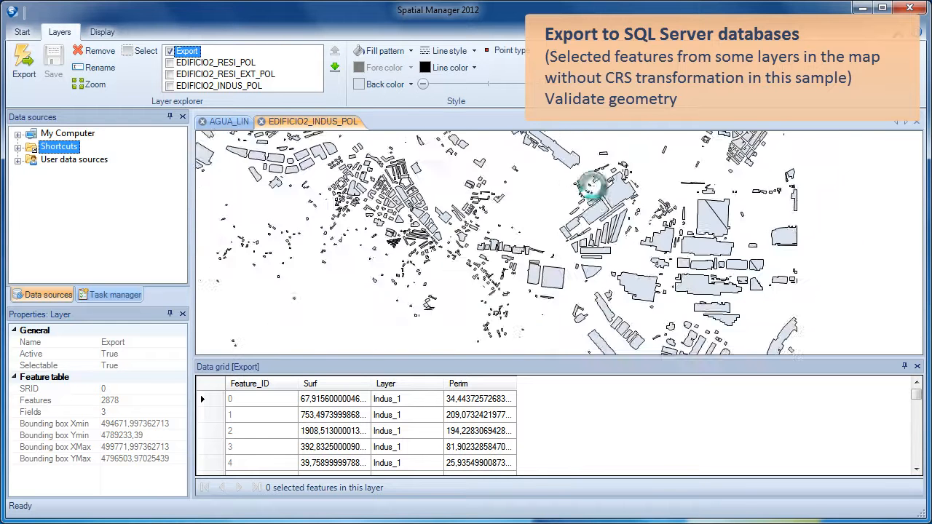
{"action": "left_click_drag", "start_coordinate": [554, 207], "coordinate": [546, 209]}
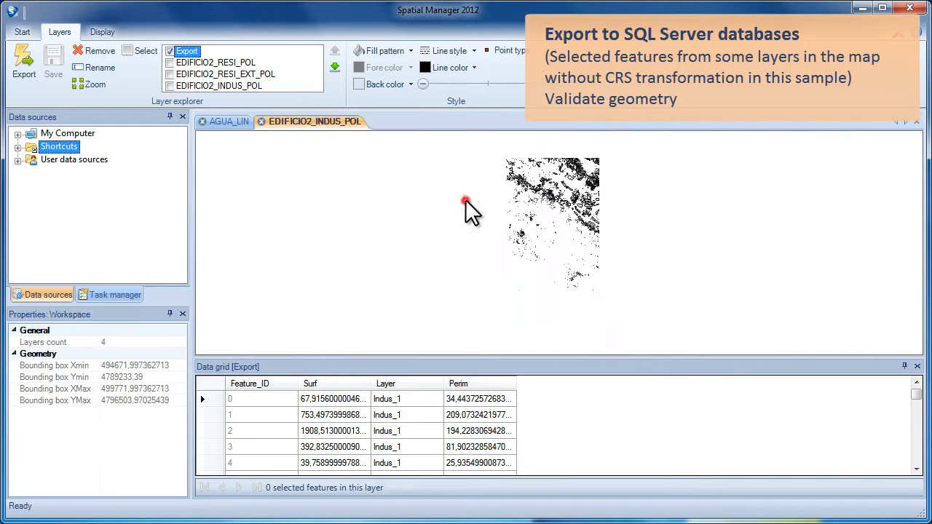
{"action": "left_click_drag", "start_coordinate": [469, 142], "coordinate": [649, 315]}
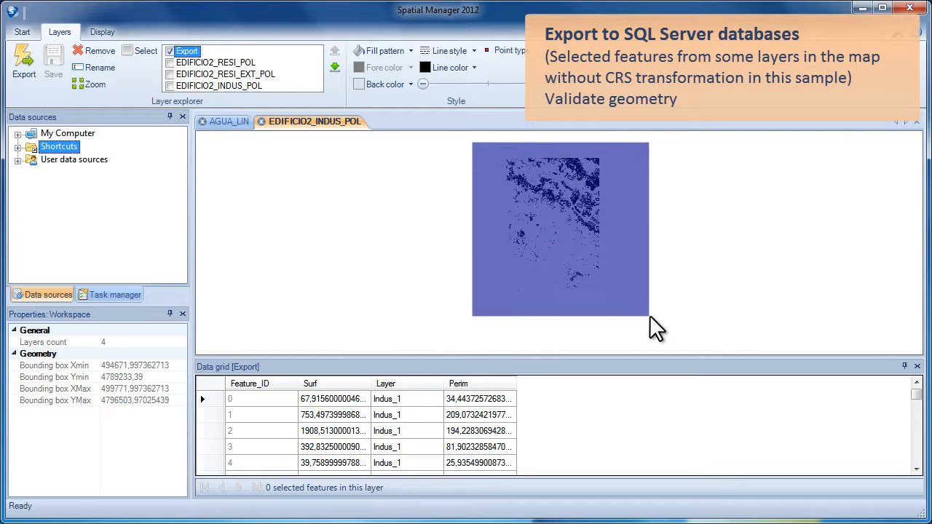
Start an export of only the 2878 selected features from the Export layer.
{"action": "right_click", "coordinate": [446, 158]}
{"action": "left_click", "coordinate": [466, 169]}
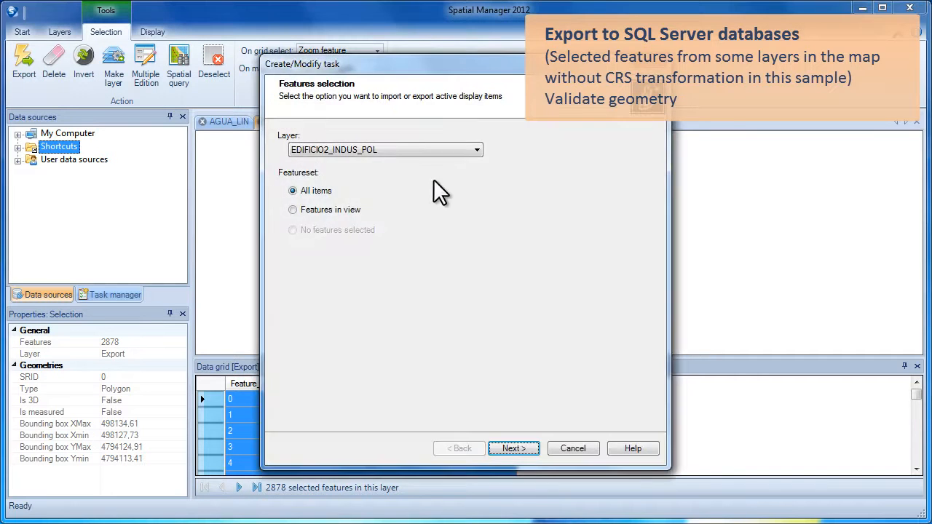
{"action": "left_click", "coordinate": [352, 150]}
{"action": "left_click", "coordinate": [310, 191]}
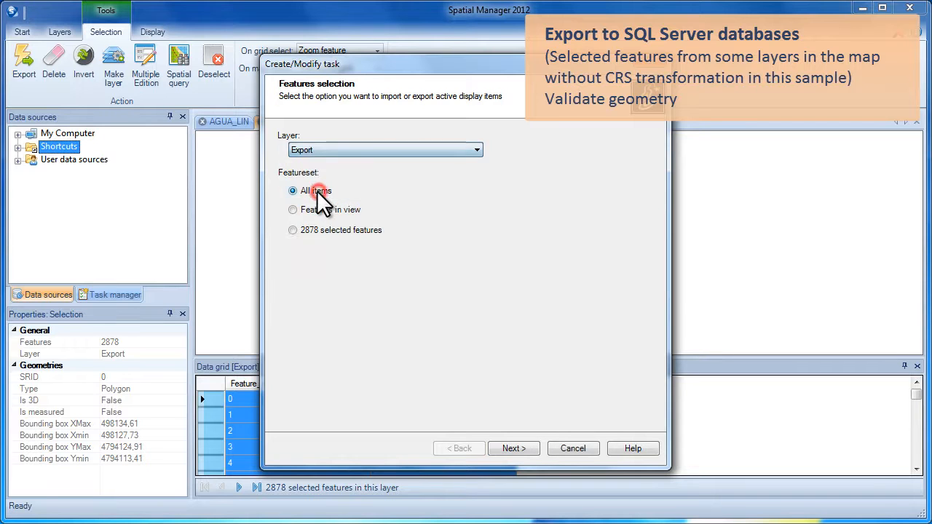
{"action": "left_click", "coordinate": [294, 231]}
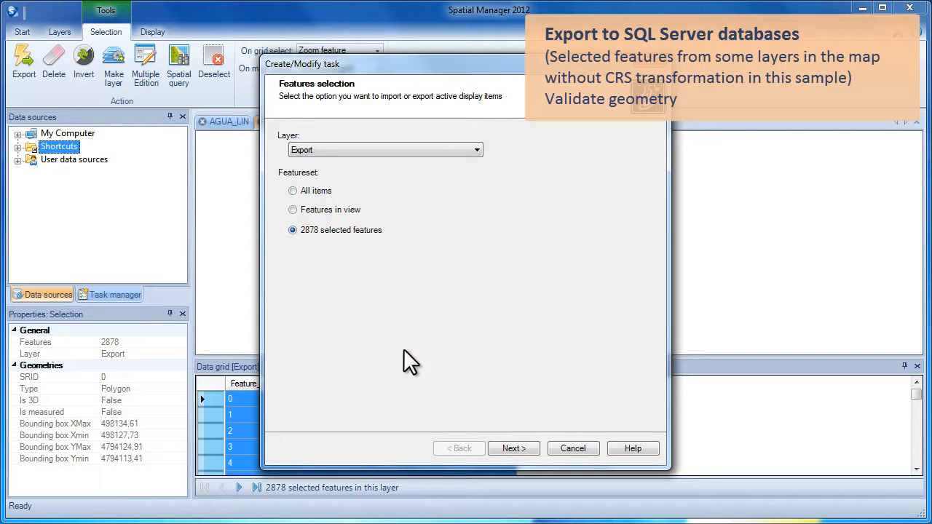
{"action": "left_click", "coordinate": [510, 448]}
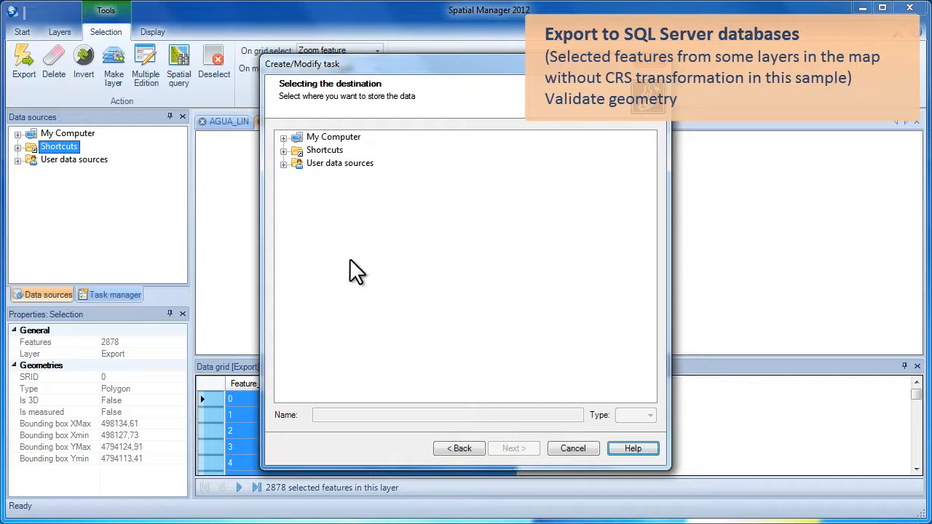
Target the Trapaga schema on SQL_OC_2 as destination, keeping Validate geometry on.
{"action": "left_click", "coordinate": [283, 165]}
{"action": "left_click", "coordinate": [297, 178]}
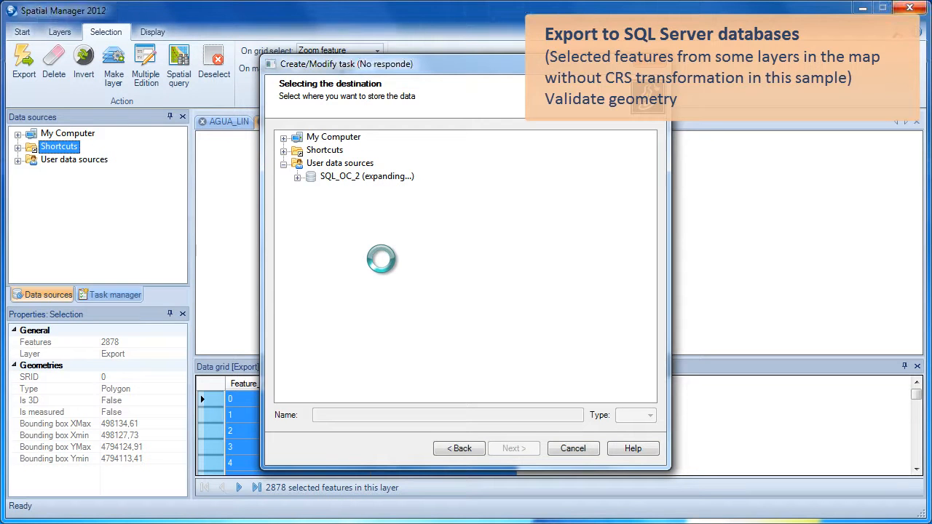
{"action": "left_click", "coordinate": [352, 242]}
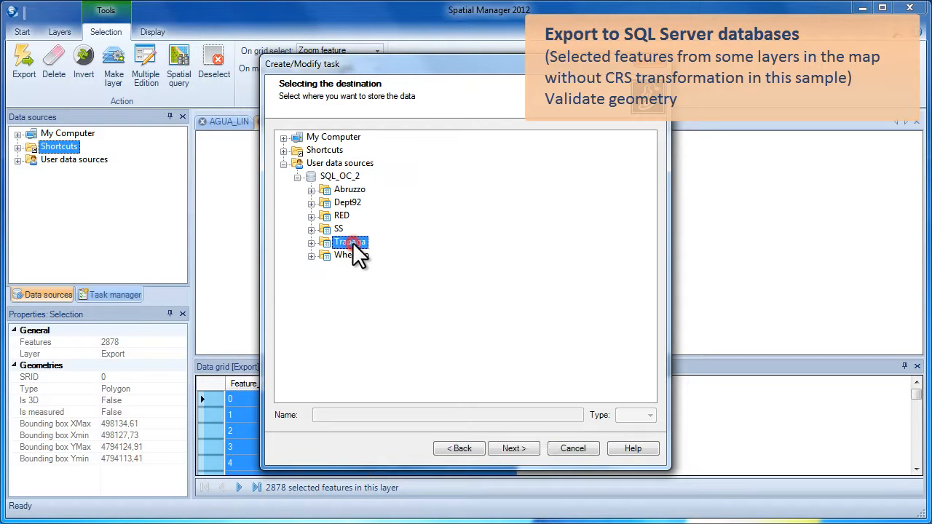
{"action": "left_click", "coordinate": [509, 447]}
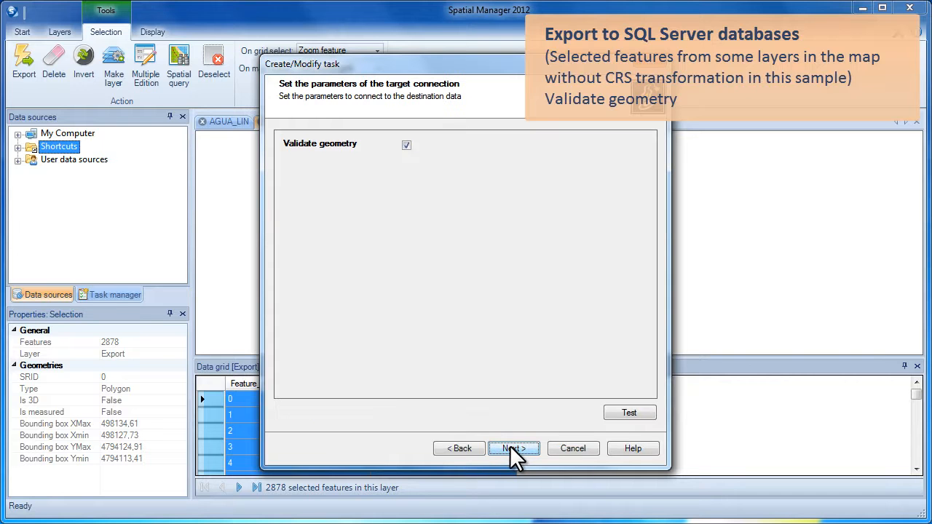
{"action": "left_click", "coordinate": [406, 145]}
{"action": "left_click", "coordinate": [406, 145]}
{"action": "left_click", "coordinate": [511, 449]}
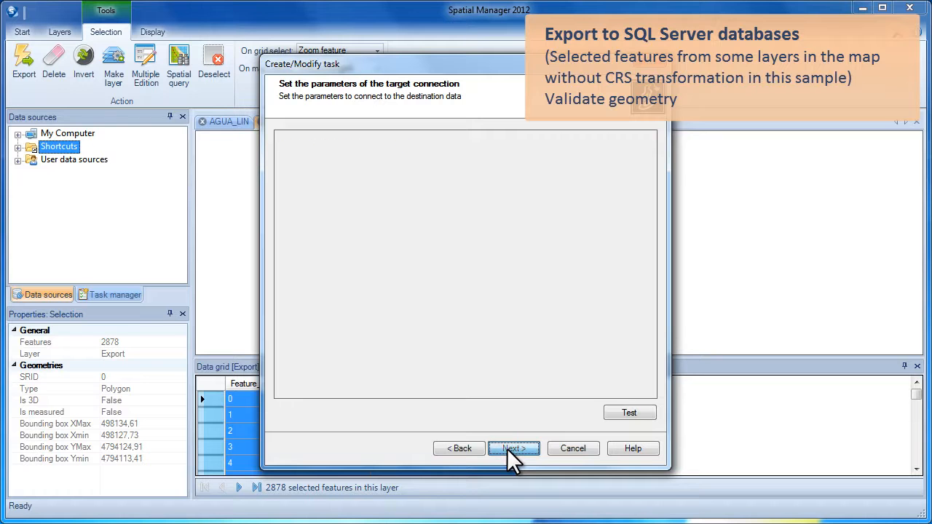
{"action": "left_click", "coordinate": [511, 449]}
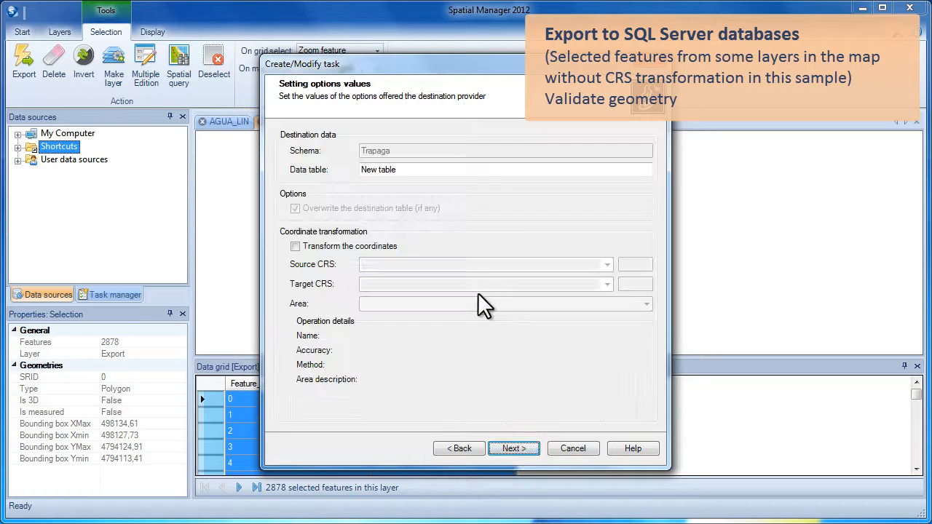
Name the data table Build_ETRS89 without transforming coordinates and run the export immediately.
{"action": "left_click_drag", "start_coordinate": [426, 170], "coordinate": [364, 170]}
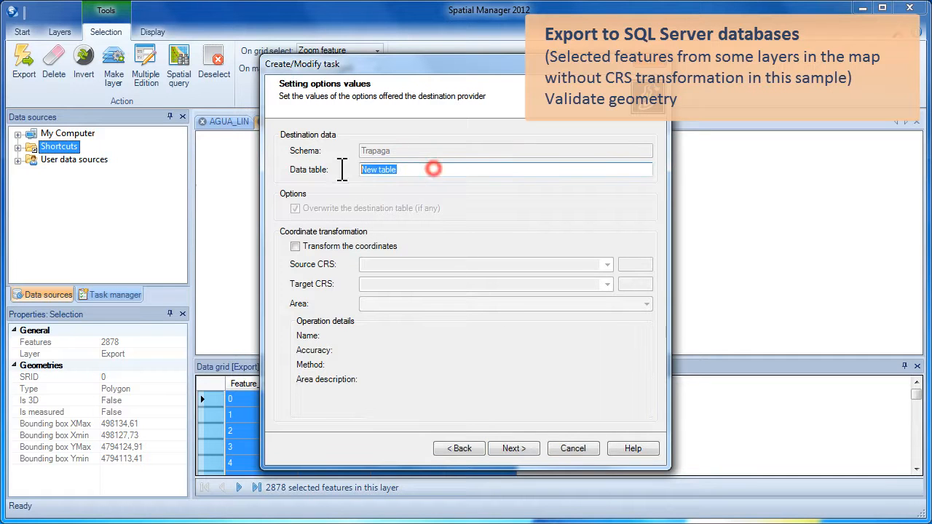
{"action": "type", "text": "Buui"}
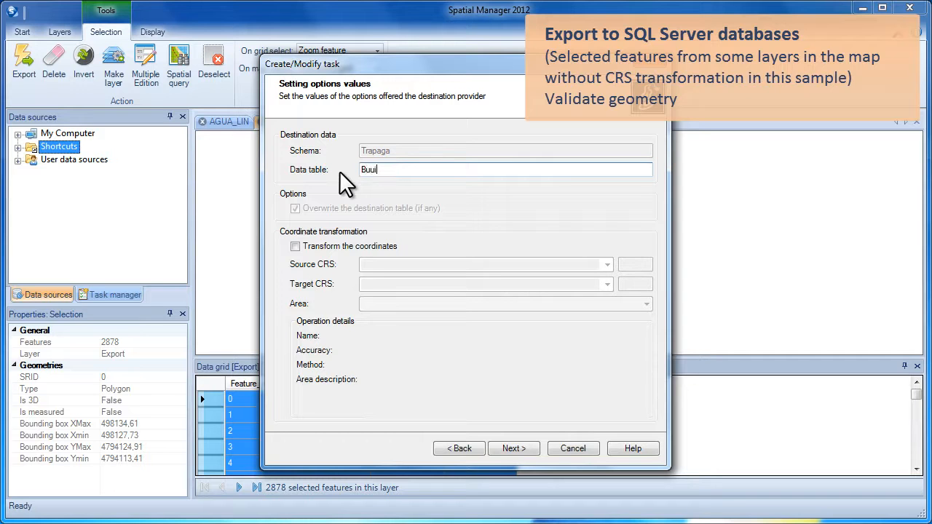
{"action": "key", "text": "BackSpace"}
{"action": "key", "text": "BackSpace"}
{"action": "type", "text": "ild_ETRS89"}
{"action": "left_click", "coordinate": [514, 446]}
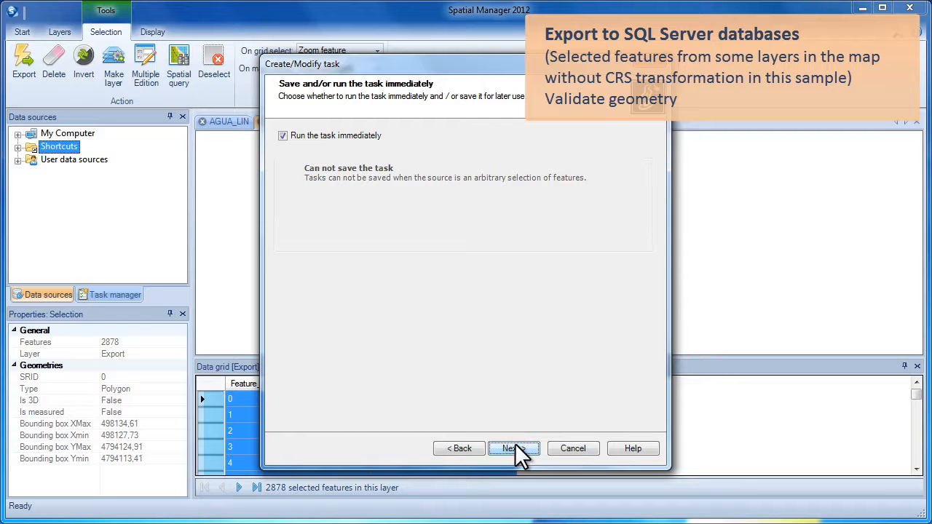
{"action": "left_click", "coordinate": [514, 449]}
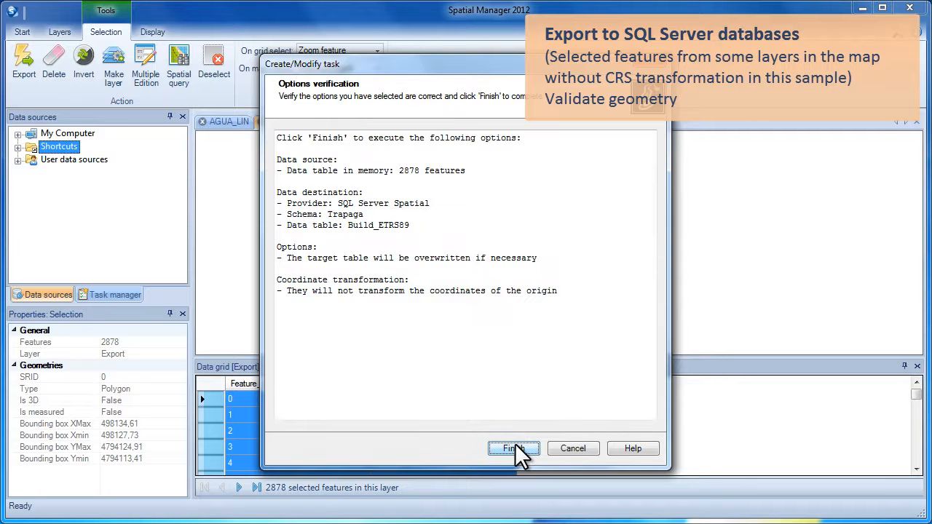
{"action": "left_click", "coordinate": [515, 447]}
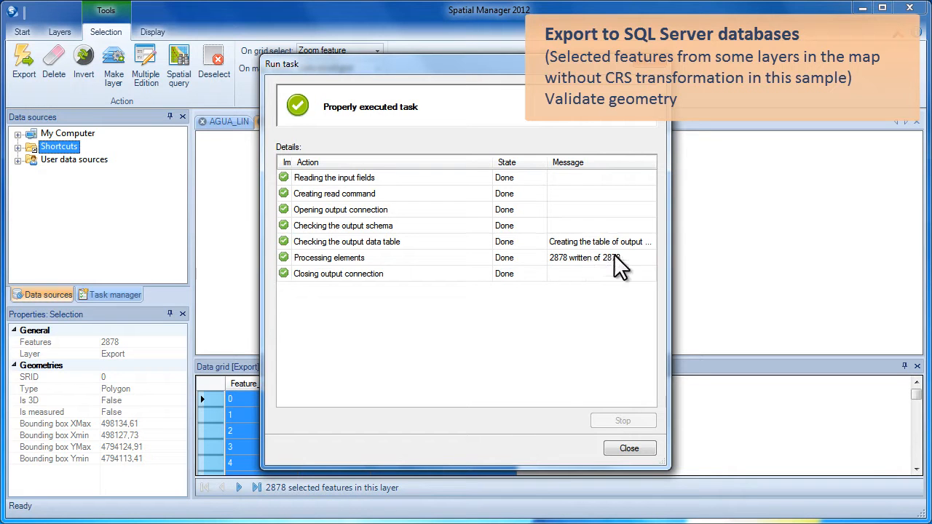
Close the task report once all 2878 features are written to Build_ETRS89.
{"action": "left_click", "coordinate": [629, 449]}
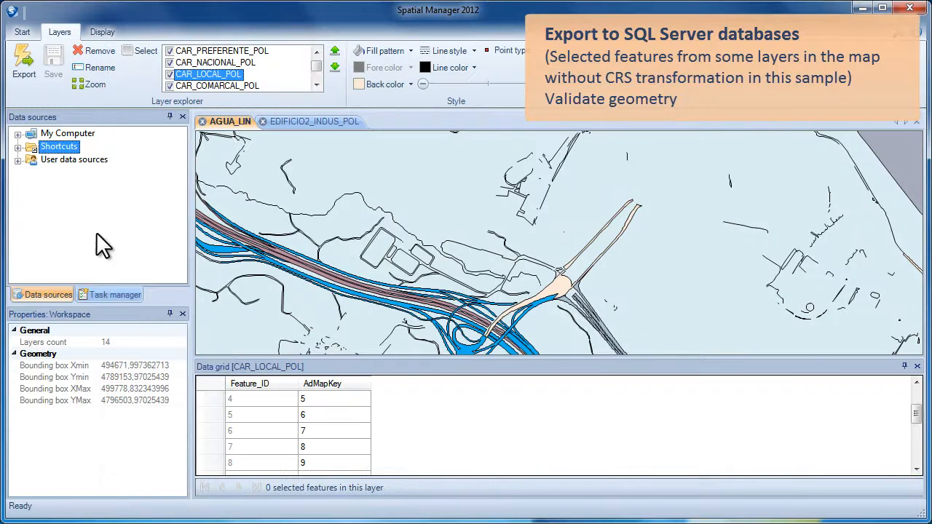
Open Trapaga's Build_ETRS89 table from SQL_OC_2 in the current map and inspect two buildings.
{"action": "left_click", "coordinate": [18, 159]}
{"action": "left_click", "coordinate": [32, 173]}
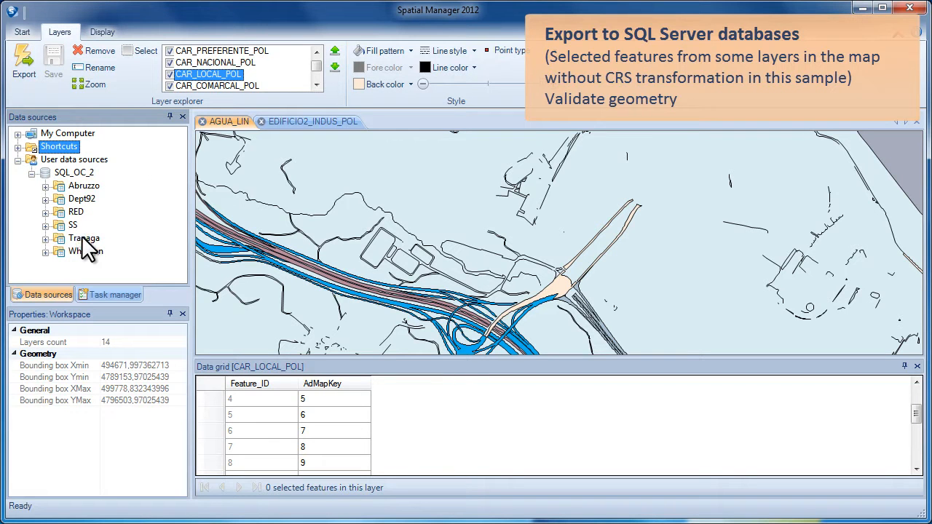
{"action": "left_click", "coordinate": [45, 238]}
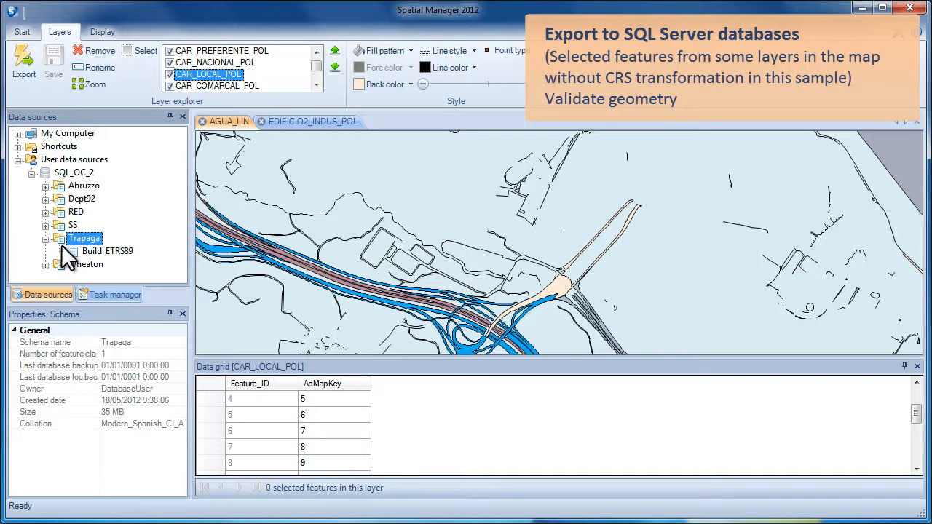
{"action": "left_click", "coordinate": [94, 250]}
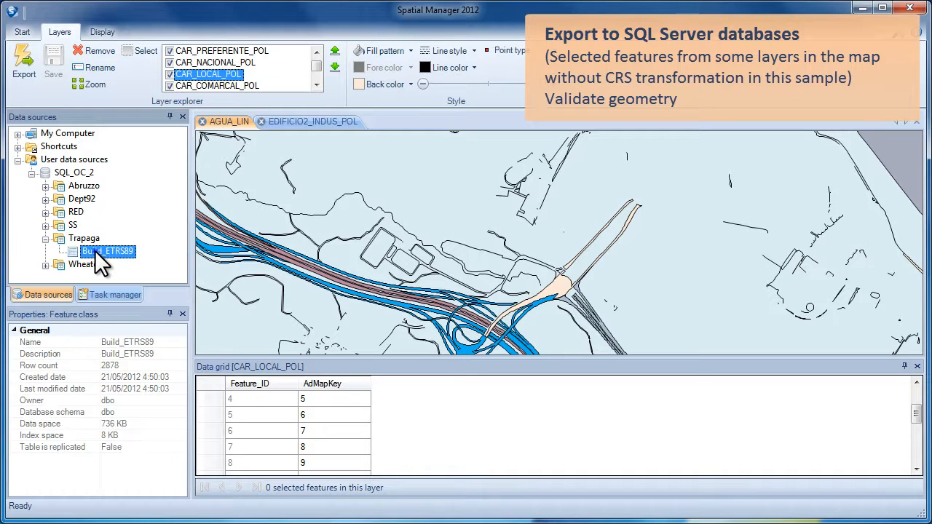
{"action": "right_click", "coordinate": [95, 250]}
{"action": "left_click", "coordinate": [135, 278]}
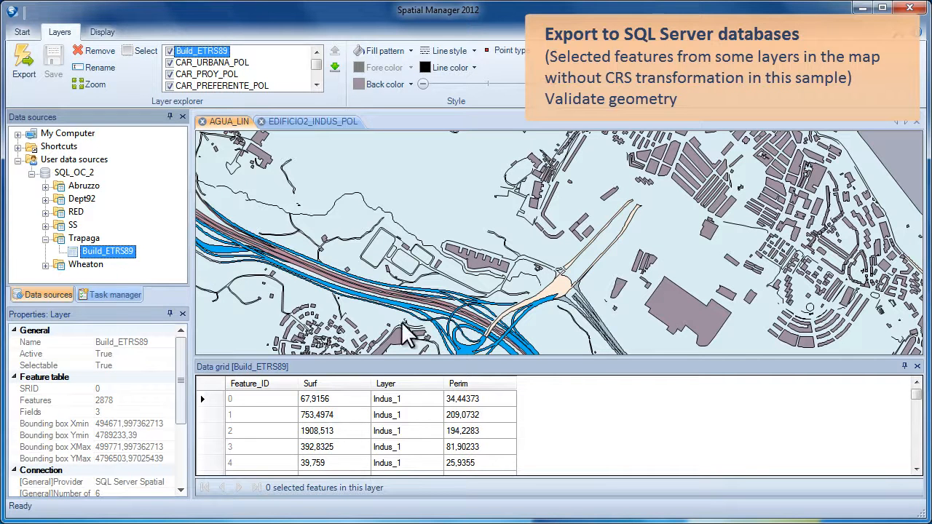
{"action": "left_click", "coordinate": [663, 315]}
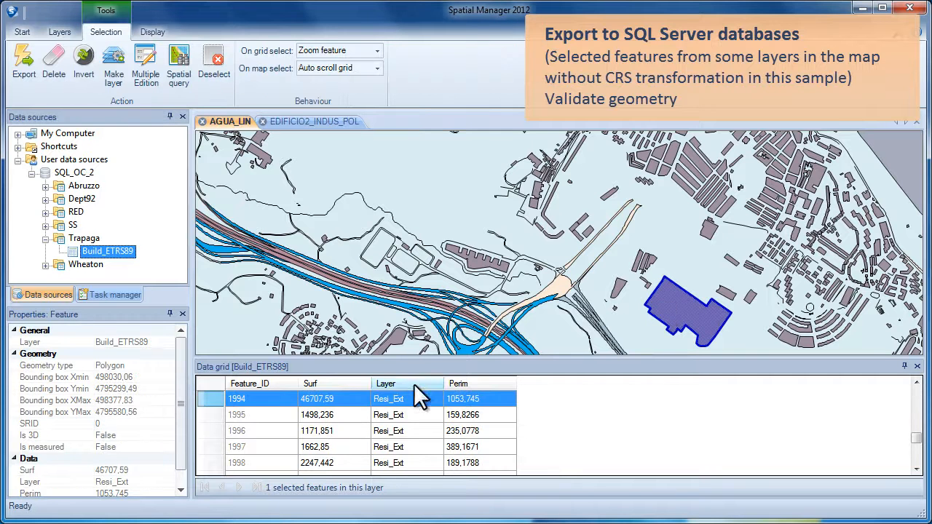
{"action": "left_click", "coordinate": [473, 265]}
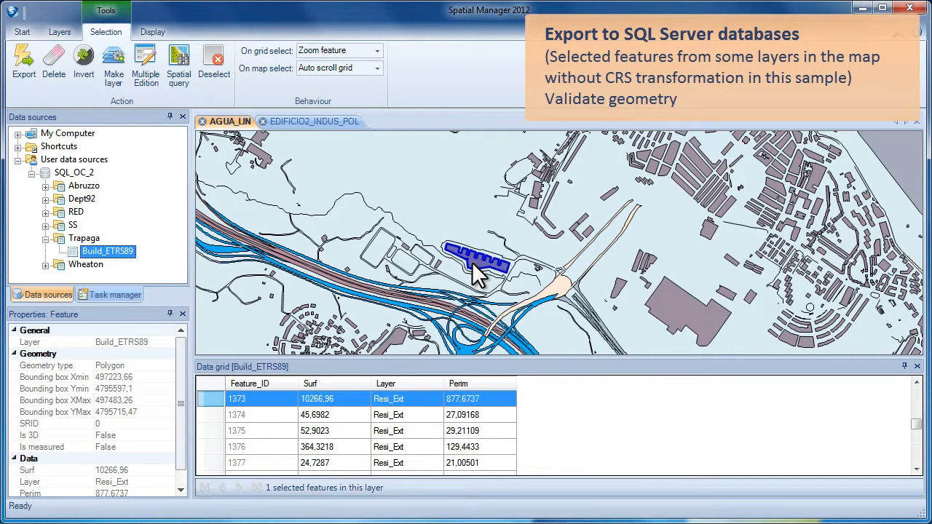